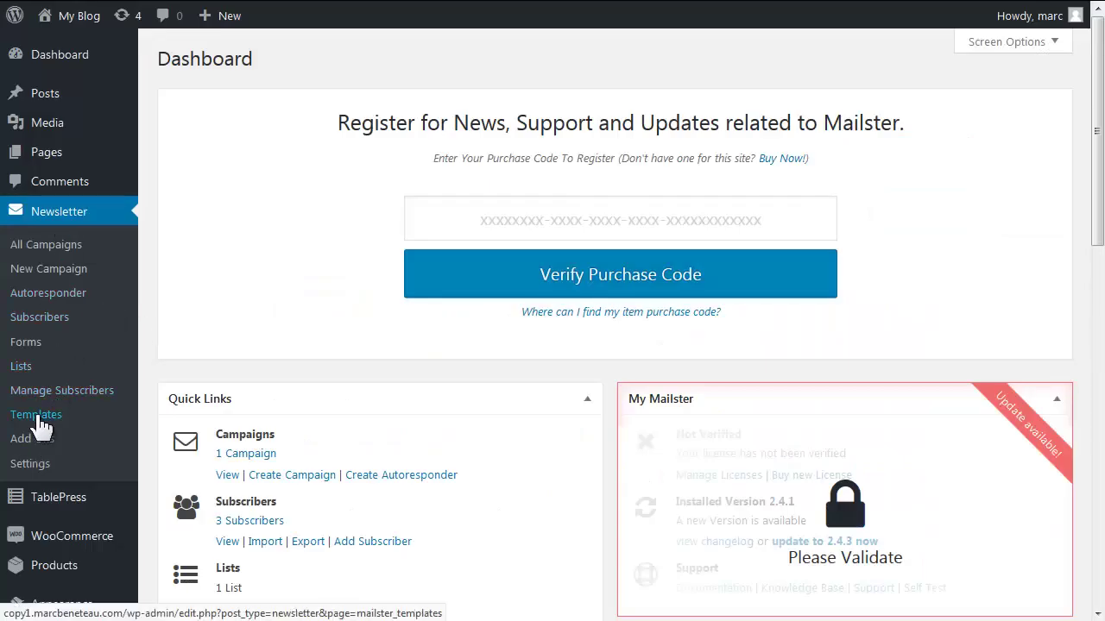
Download the free MyMail² template from the More Templates list on the Templates page
{"action": "left_click", "coordinate": [36, 416]}
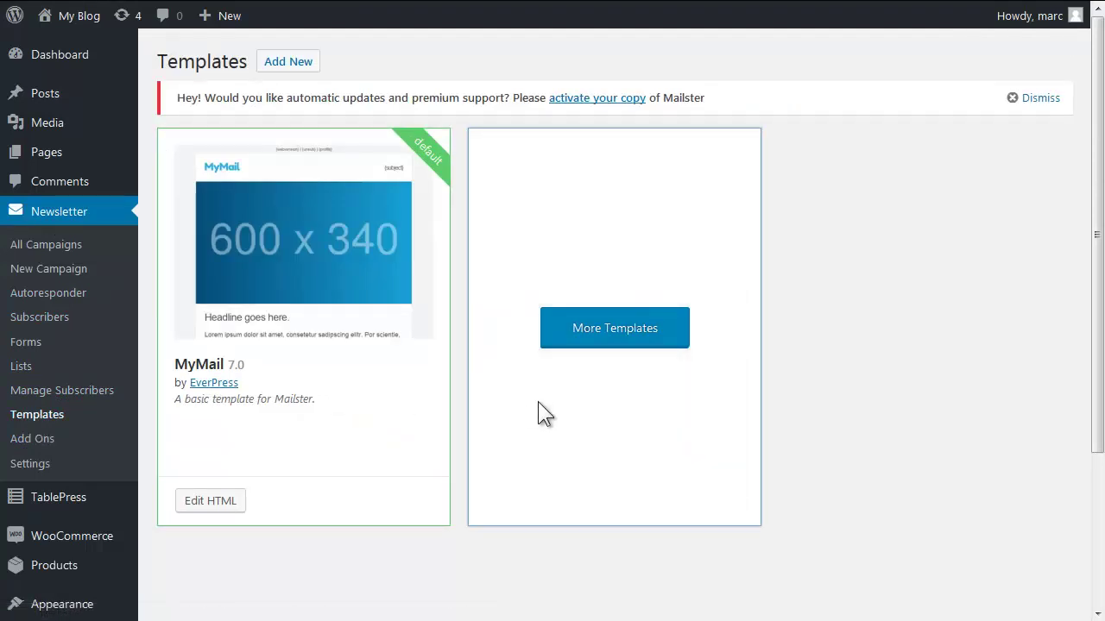
{"action": "left_click", "coordinate": [591, 337]}
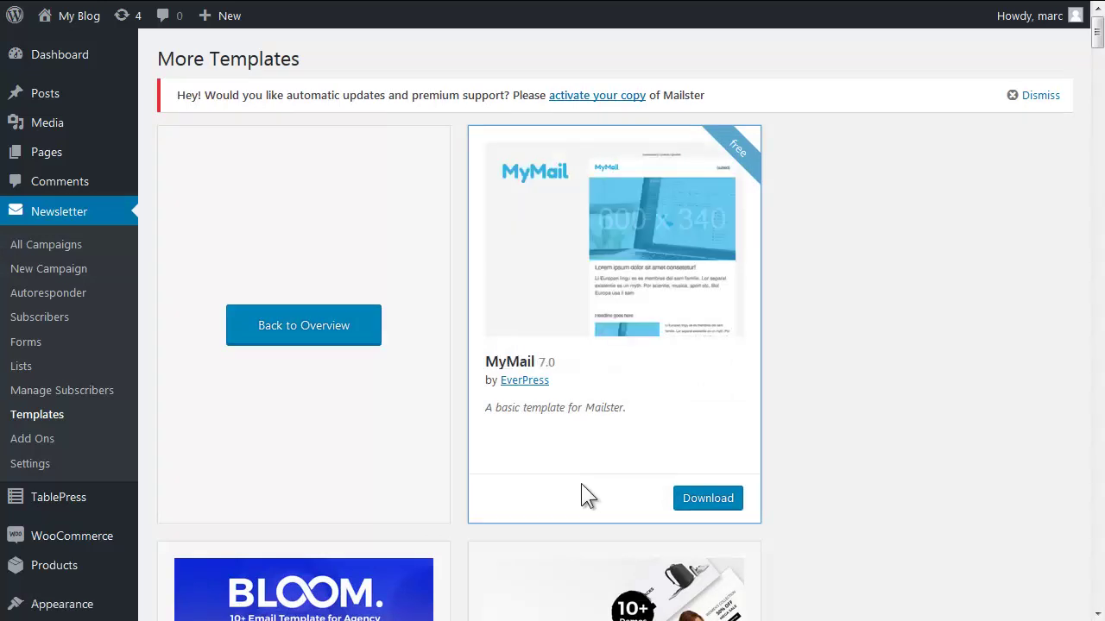
{"action": "scroll", "coordinate": [581, 485], "scroll_direction": "down", "scroll_amount": 6}
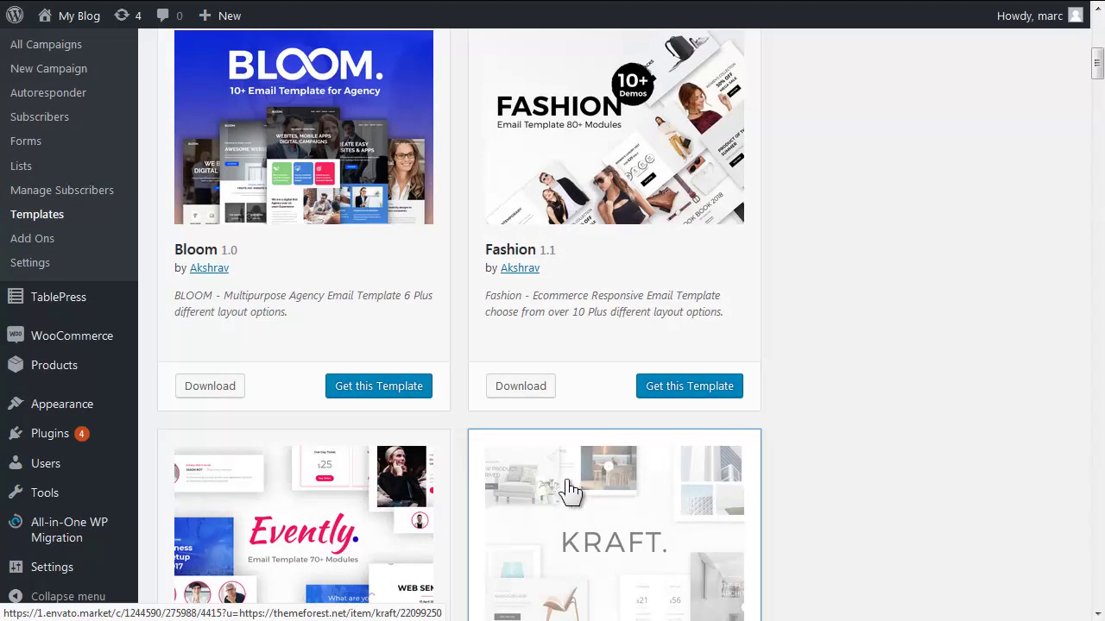
{"action": "scroll", "coordinate": [510, 206], "scroll_direction": "up", "scroll_amount": 1}
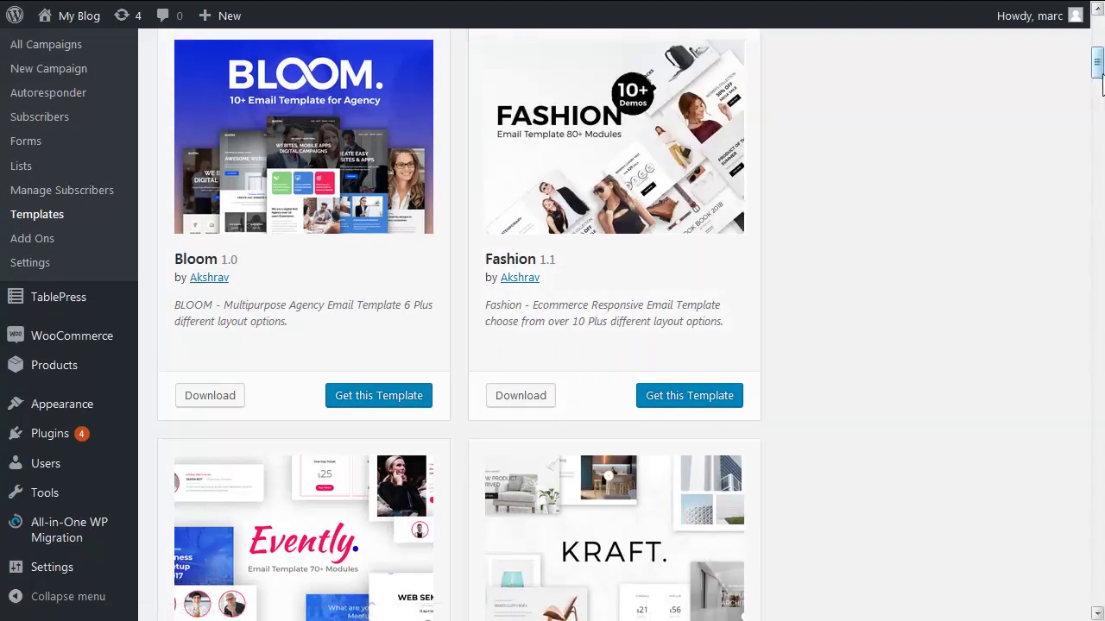
{"action": "left_click_drag", "start_coordinate": [1096, 65], "coordinate": [1101, 617]}
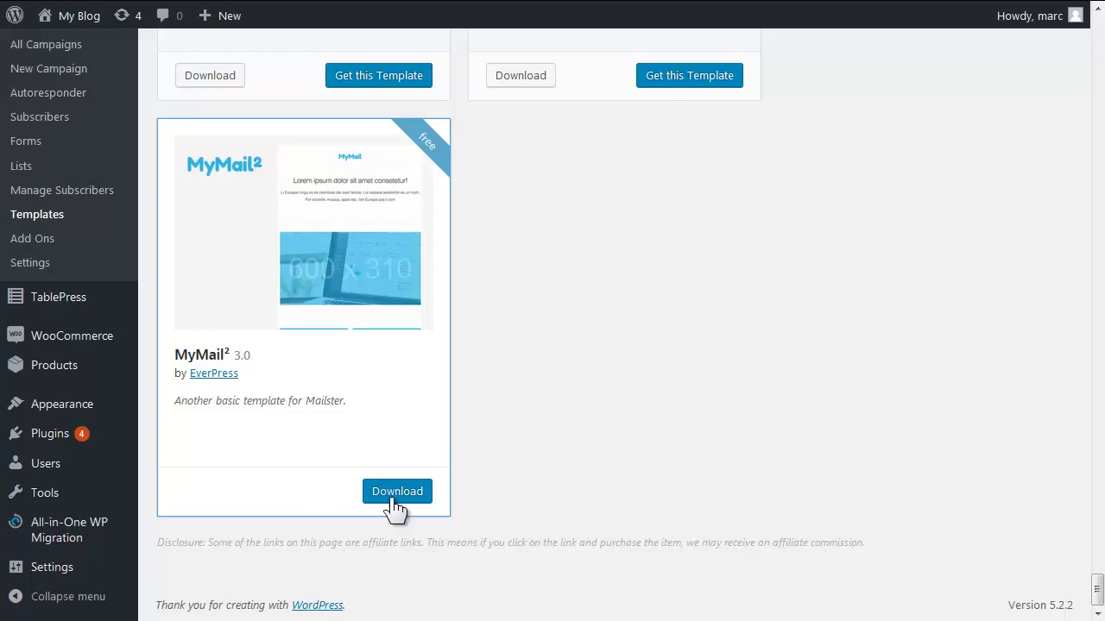
{"action": "left_click", "coordinate": [397, 491]}
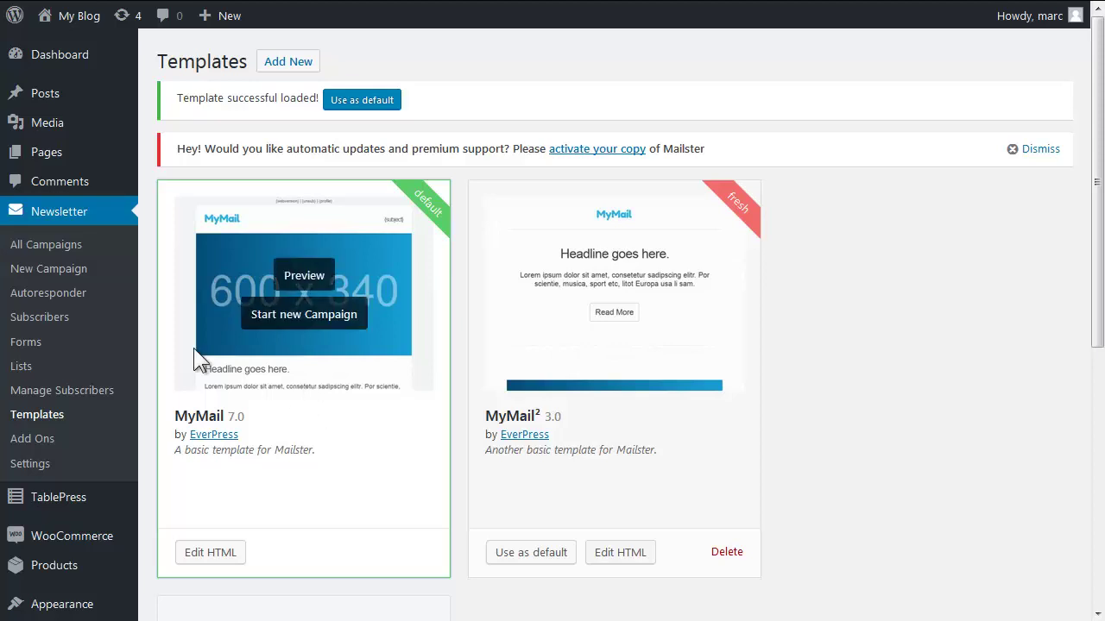
Create a new test campaign and open its template list to pick Base 7.0
{"action": "left_click", "coordinate": [62, 268]}
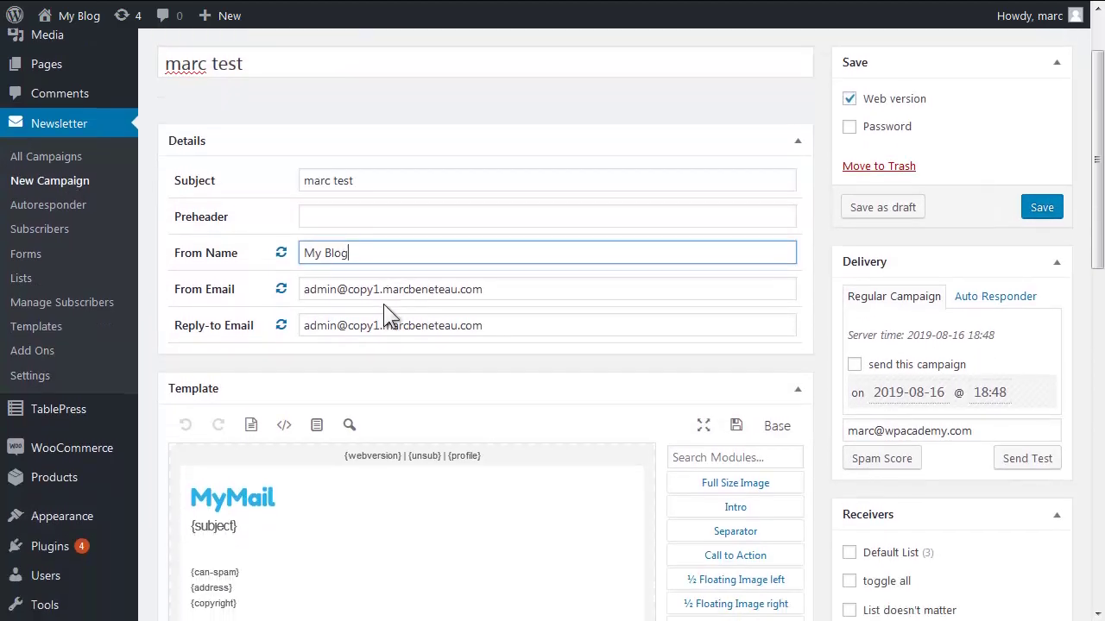
{"action": "scroll", "coordinate": [387, 311], "scroll_direction": "down", "scroll_amount": 2}
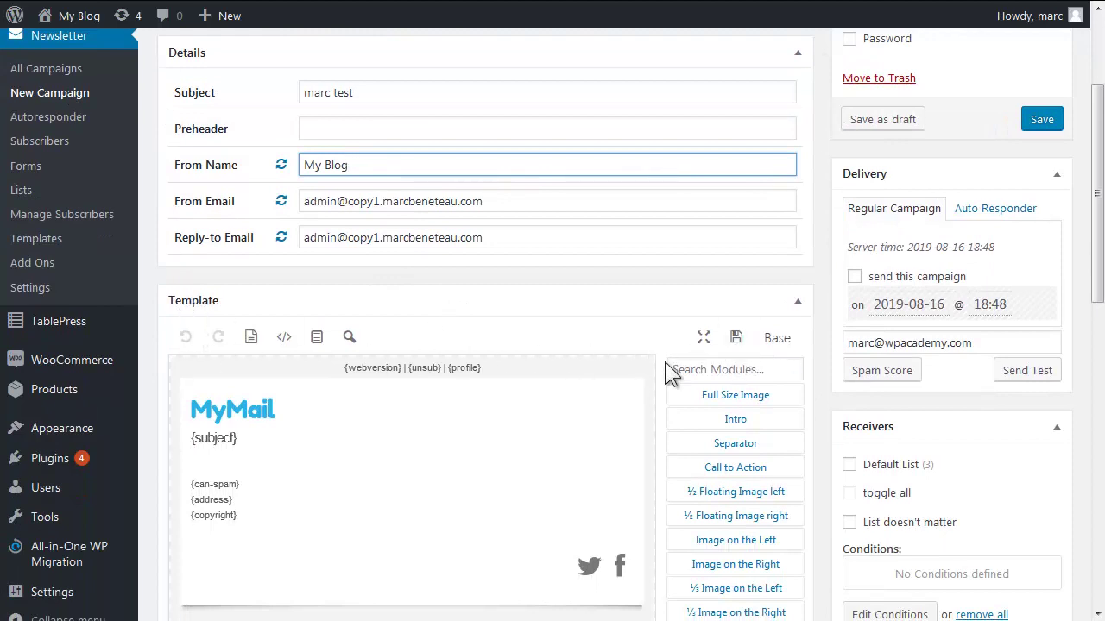
{"action": "left_click", "coordinate": [777, 340]}
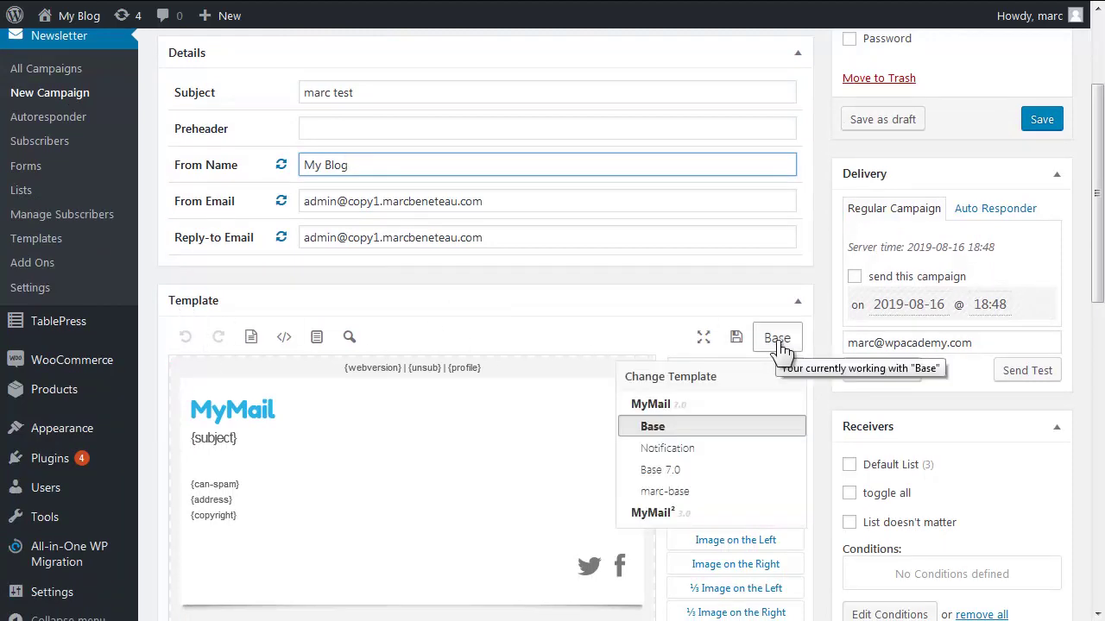
{"action": "scroll", "coordinate": [782, 276], "scroll_direction": "down", "scroll_amount": 2}
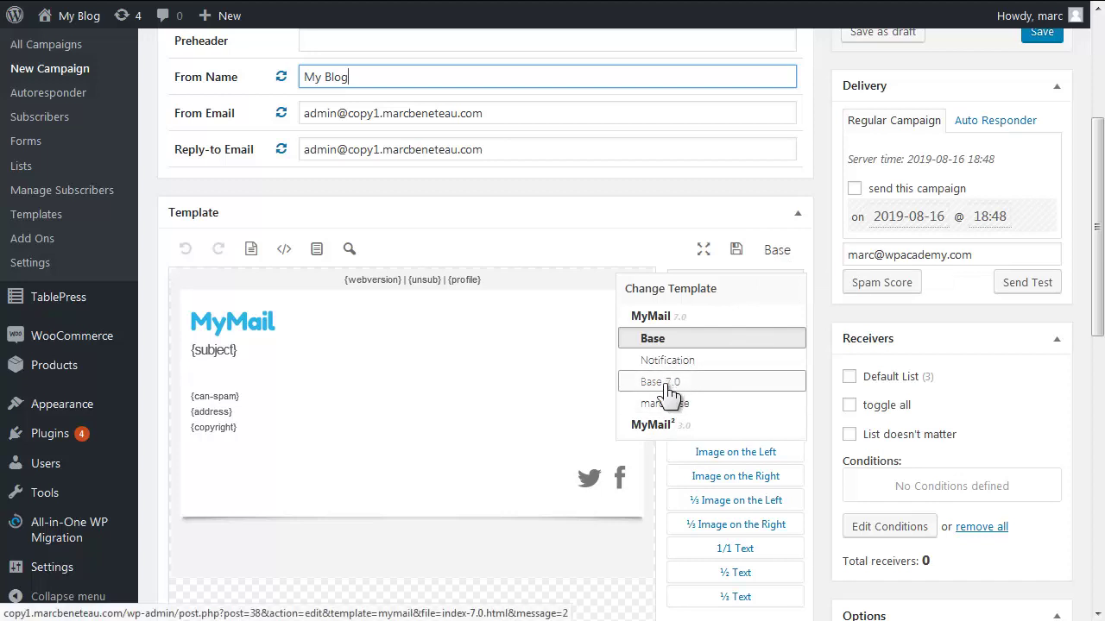
Apply the Base 7.0 template after confirming Leave Page, then revert the campaign to Base
{"action": "left_click", "coordinate": [666, 385]}
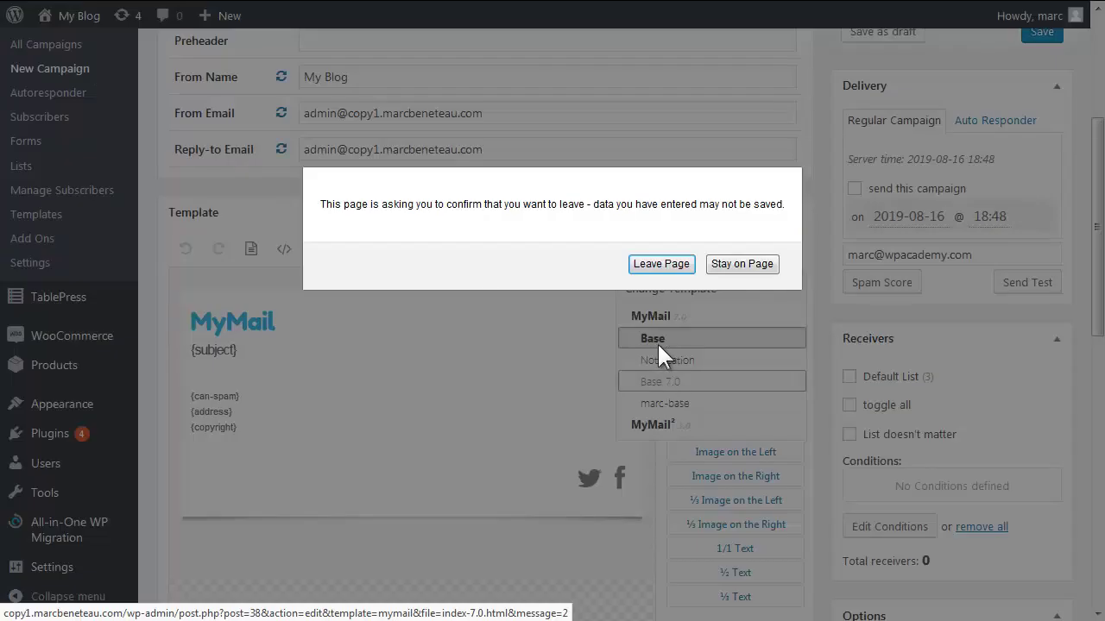
{"action": "left_click", "coordinate": [660, 264]}
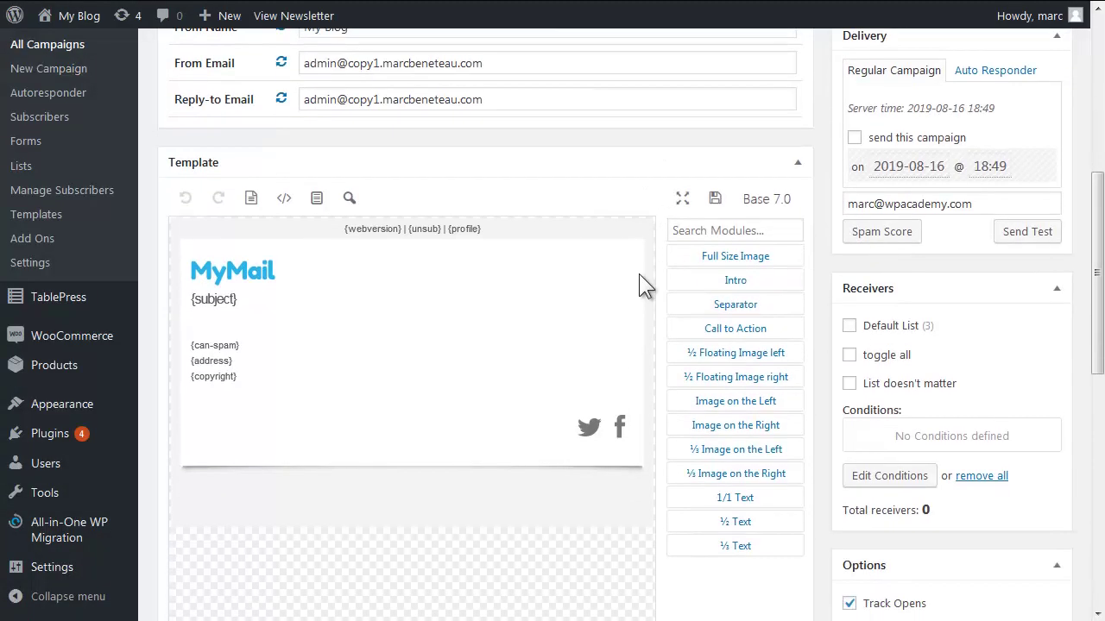
{"action": "left_click", "coordinate": [766, 207]}
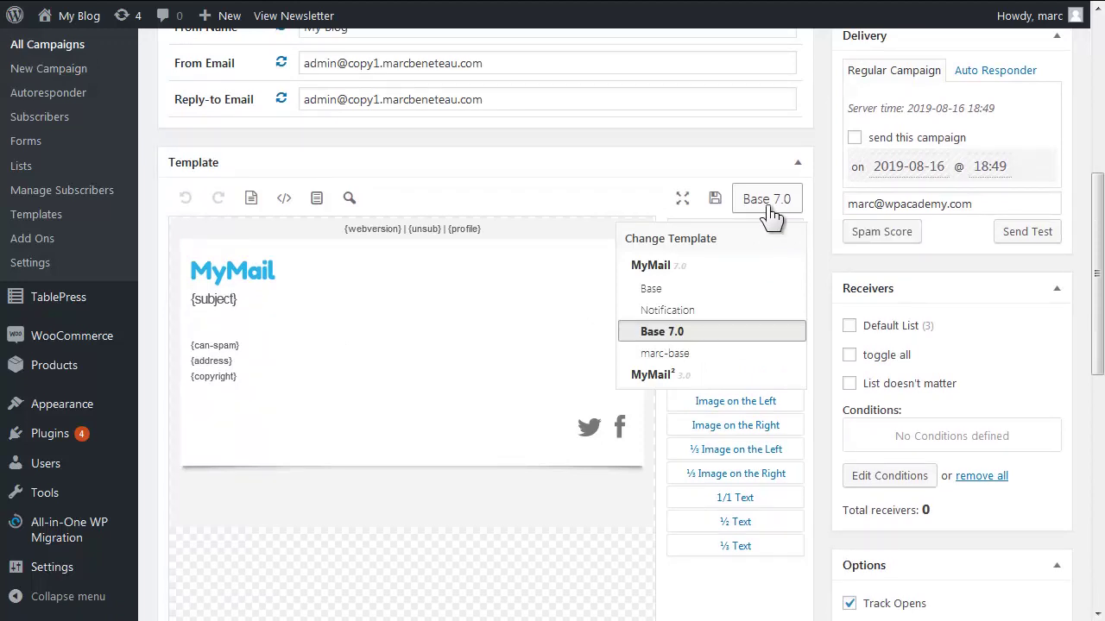
{"action": "left_click", "coordinate": [651, 289]}
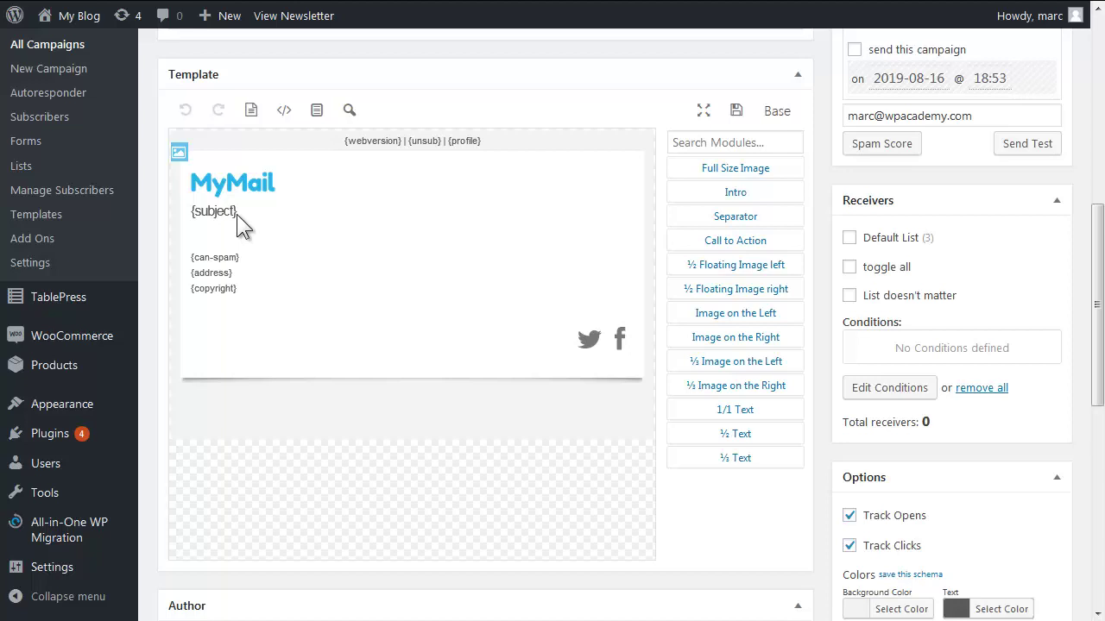
Add a full-size image block showing the WP Academy header logo at 600 px wide
{"action": "left_click", "coordinate": [715, 169]}
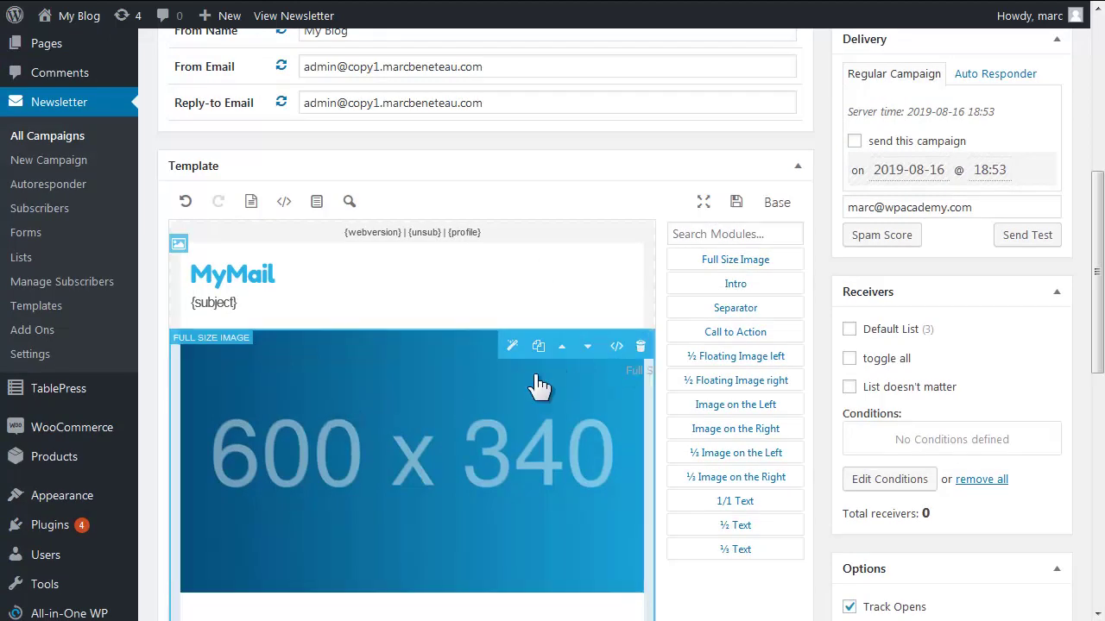
{"action": "left_click", "coordinate": [377, 423]}
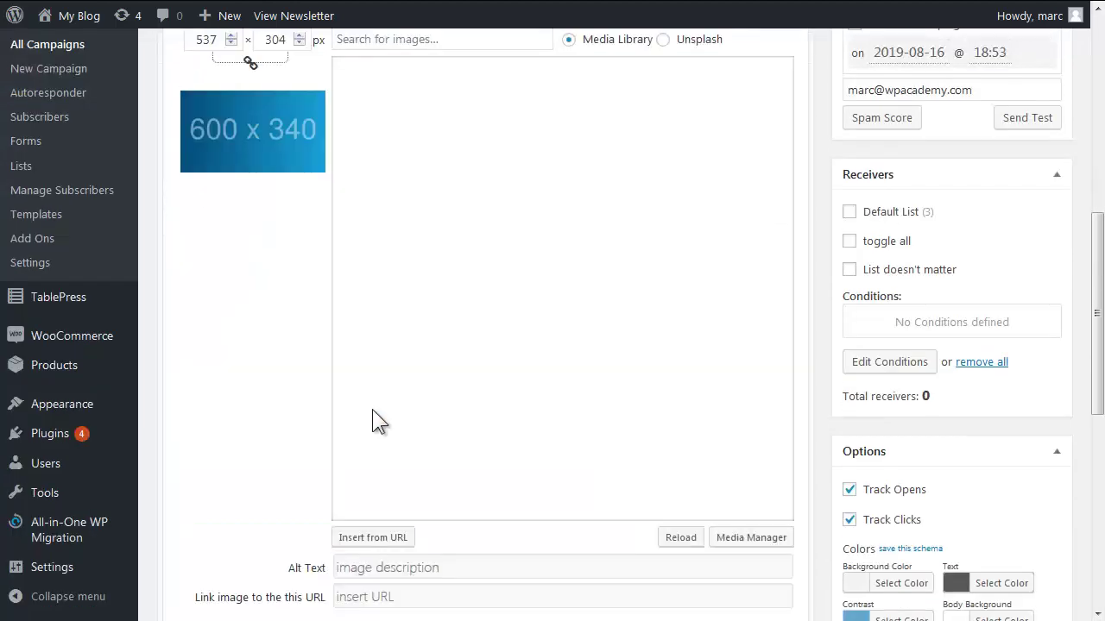
{"action": "scroll", "coordinate": [377, 380], "scroll_direction": "up", "scroll_amount": 1}
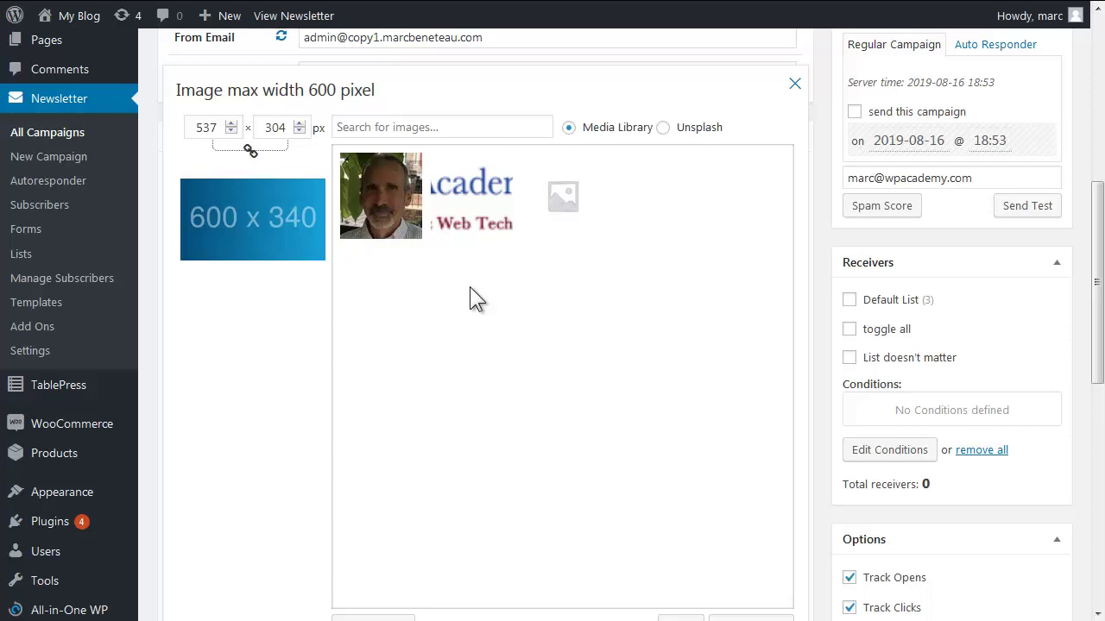
{"action": "scroll", "coordinate": [469, 299], "scroll_direction": "down", "scroll_amount": 2}
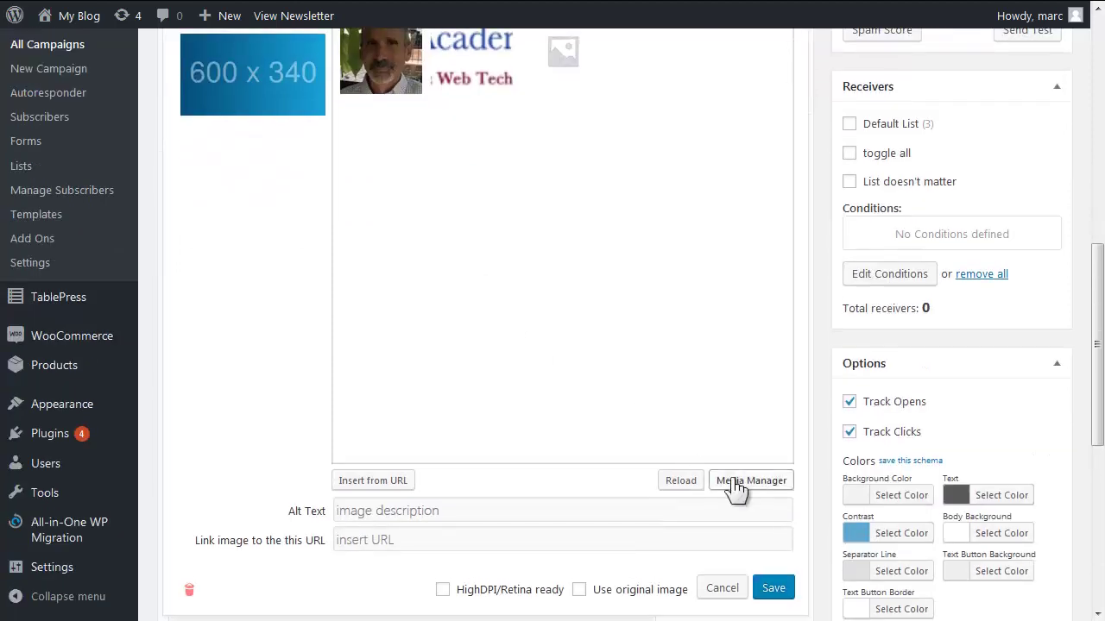
{"action": "scroll", "coordinate": [528, 336], "scroll_direction": "up", "scroll_amount": 2}
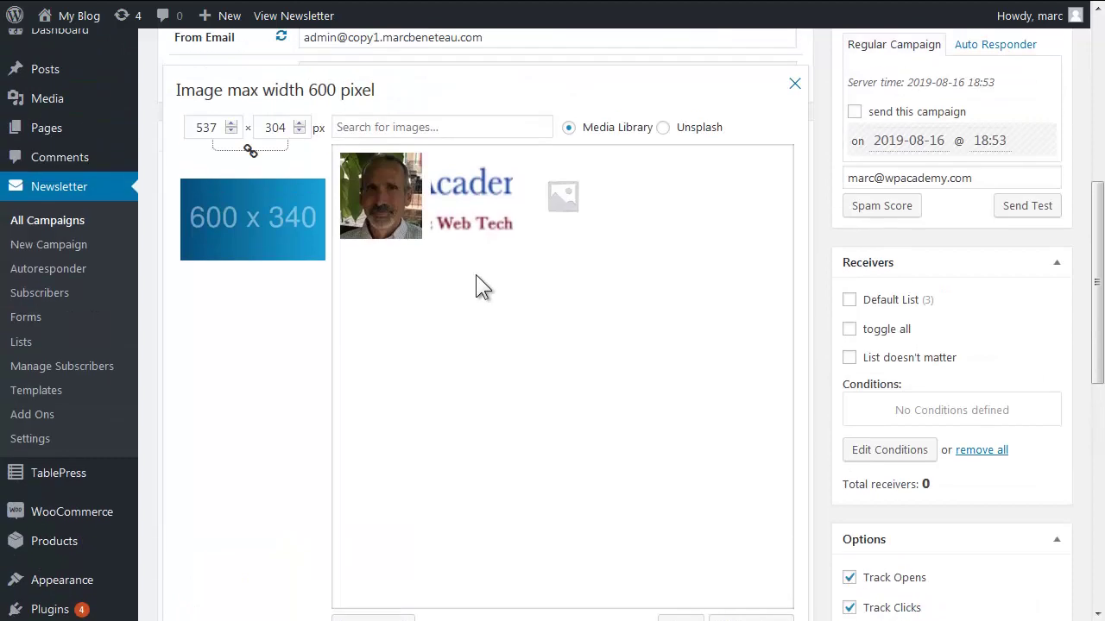
{"action": "left_click", "coordinate": [467, 196]}
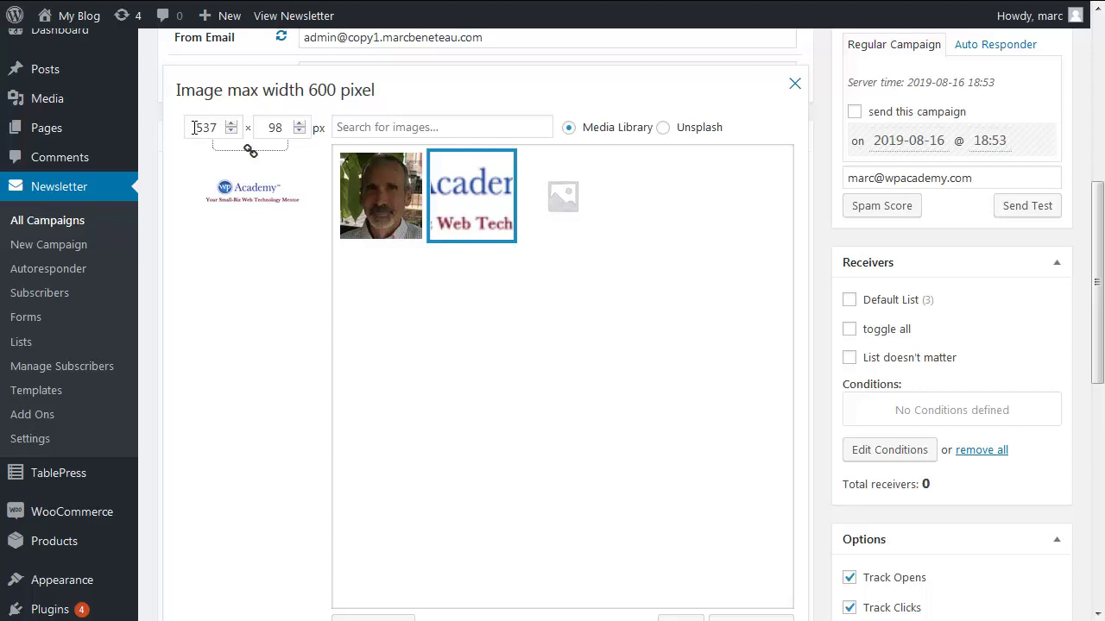
{"action": "left_click_drag", "start_coordinate": [195, 126], "coordinate": [228, 129]}
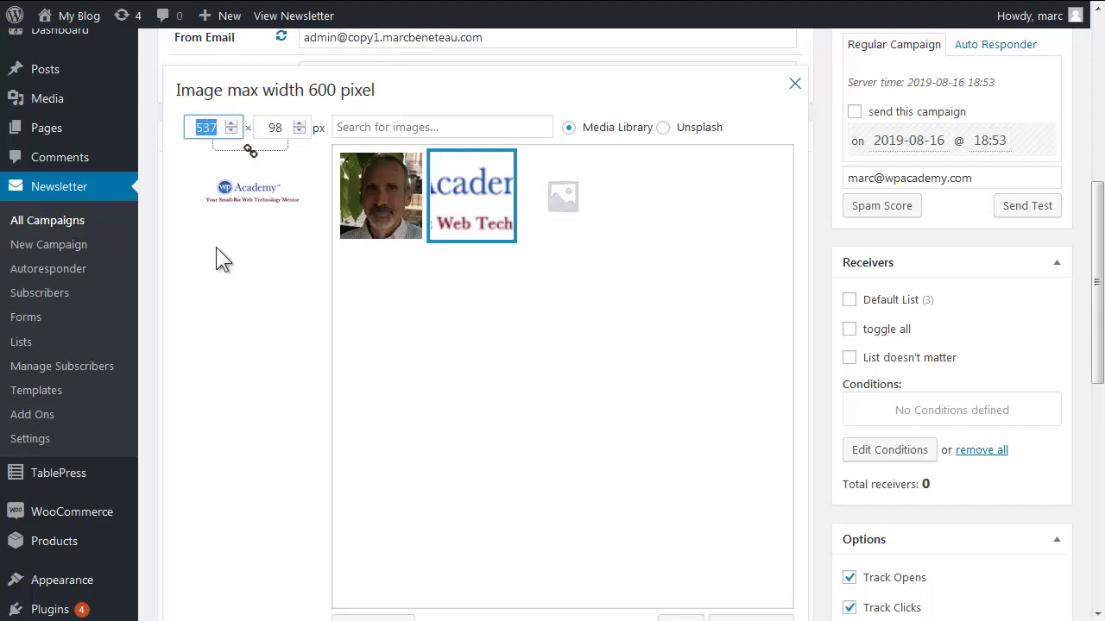
{"action": "type", "text": "600"}
{"action": "scroll", "coordinate": [259, 289], "scroll_direction": "down", "scroll_amount": 4}
{"action": "left_click", "coordinate": [773, 412]}
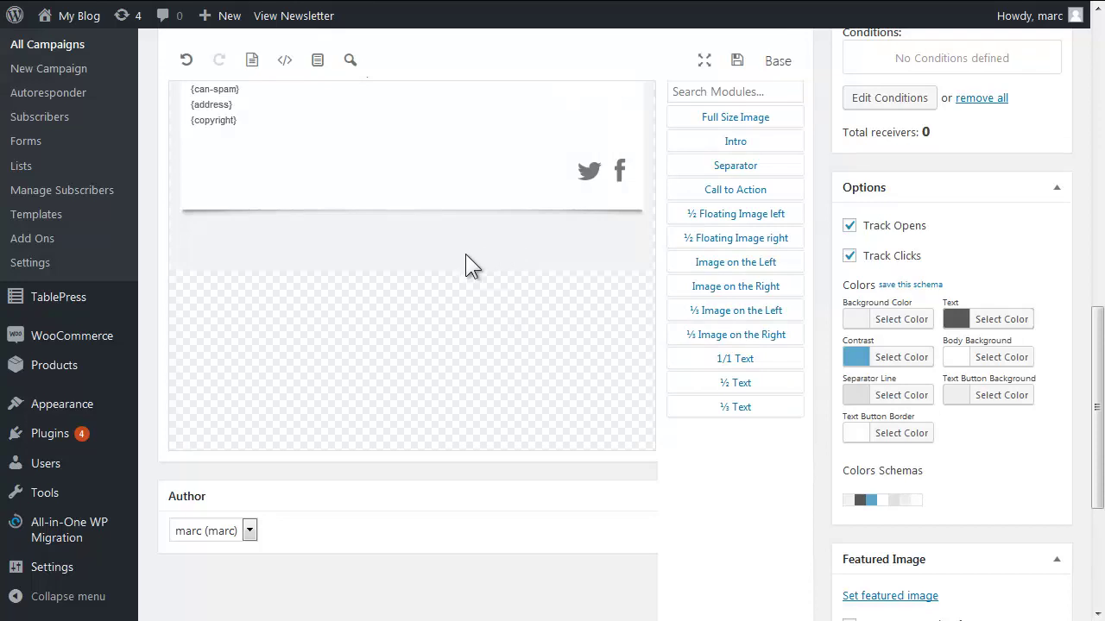
{"action": "scroll", "coordinate": [457, 255], "scroll_direction": "up", "scroll_amount": 2}
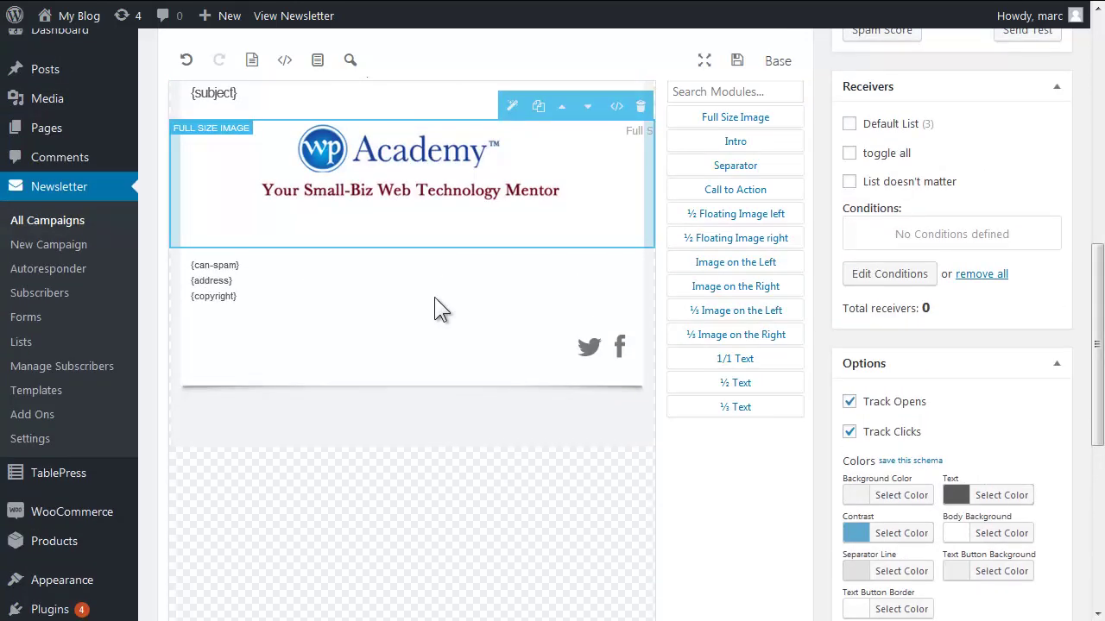
Delete the MyMail logo image and the {subject} heading block from the newsletter
{"action": "scroll", "coordinate": [390, 157], "scroll_direction": "up", "scroll_amount": 1}
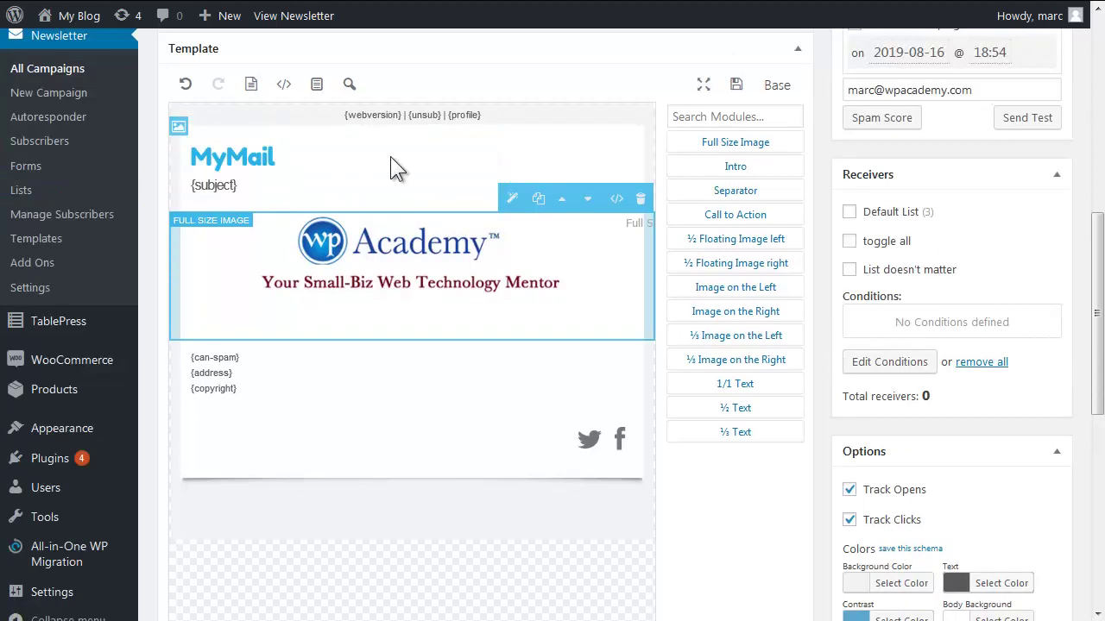
{"action": "scroll", "coordinate": [258, 171], "scroll_direction": "up", "scroll_amount": 1}
{"action": "left_click", "coordinate": [250, 162]}
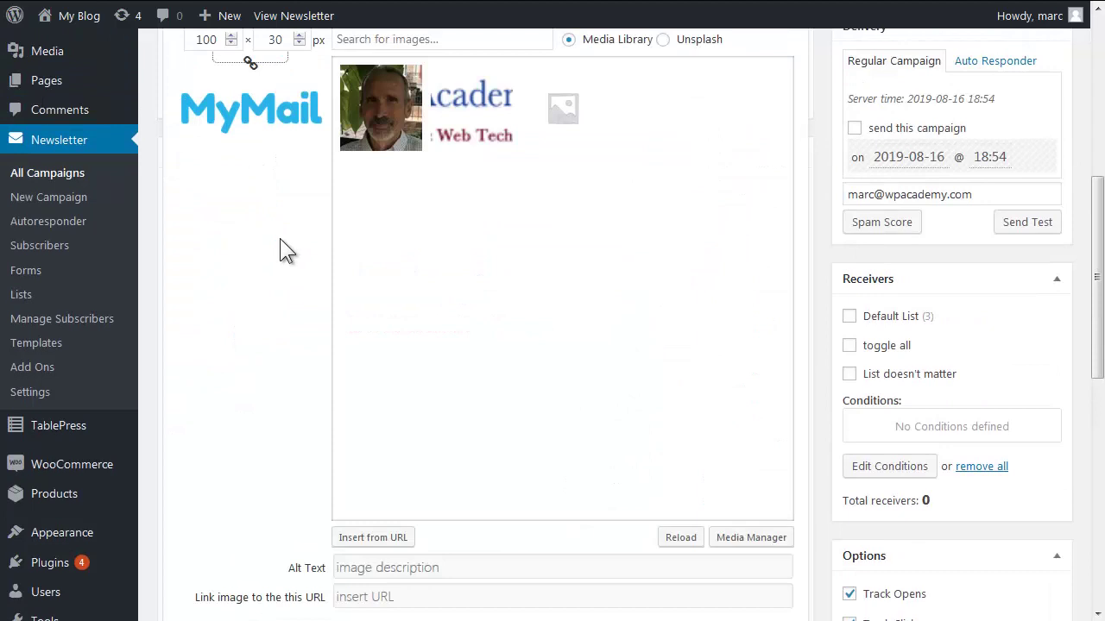
{"action": "scroll", "coordinate": [279, 238], "scroll_direction": "down", "scroll_amount": 3}
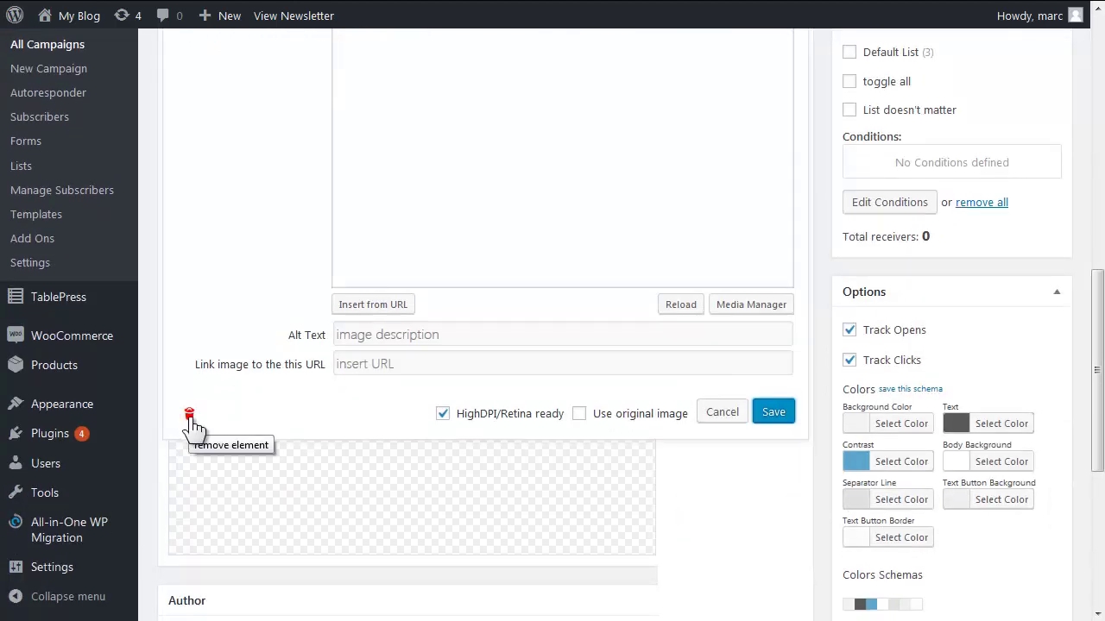
{"action": "left_click", "coordinate": [190, 416]}
{"action": "scroll", "coordinate": [230, 362], "scroll_direction": "up", "scroll_amount": 3}
{"action": "double_click", "coordinate": [212, 175]}
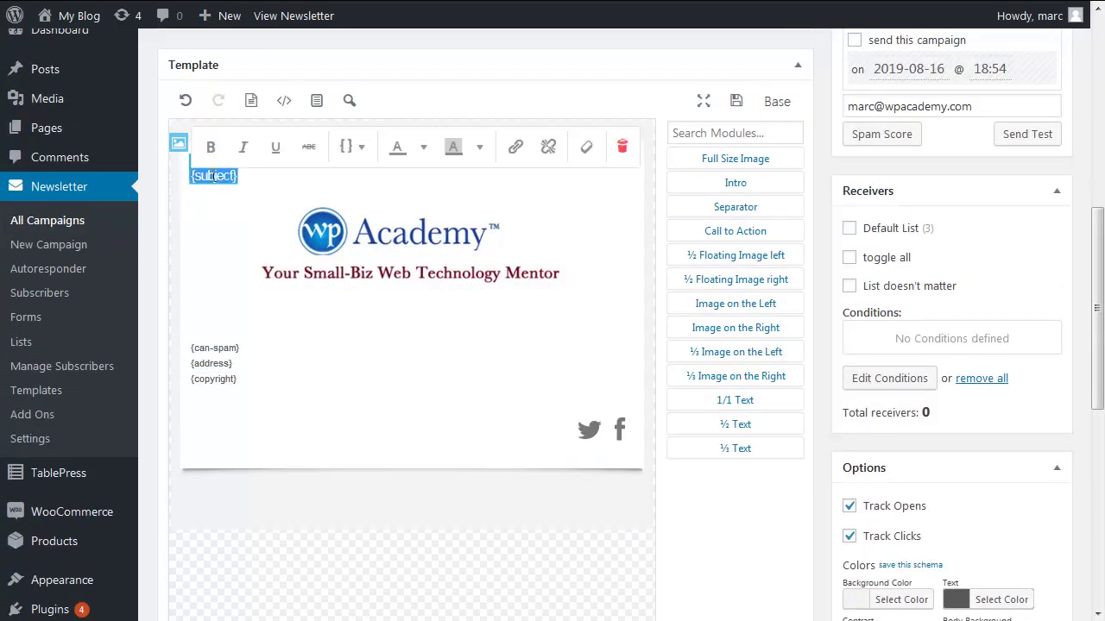
{"action": "left_click", "coordinate": [621, 151]}
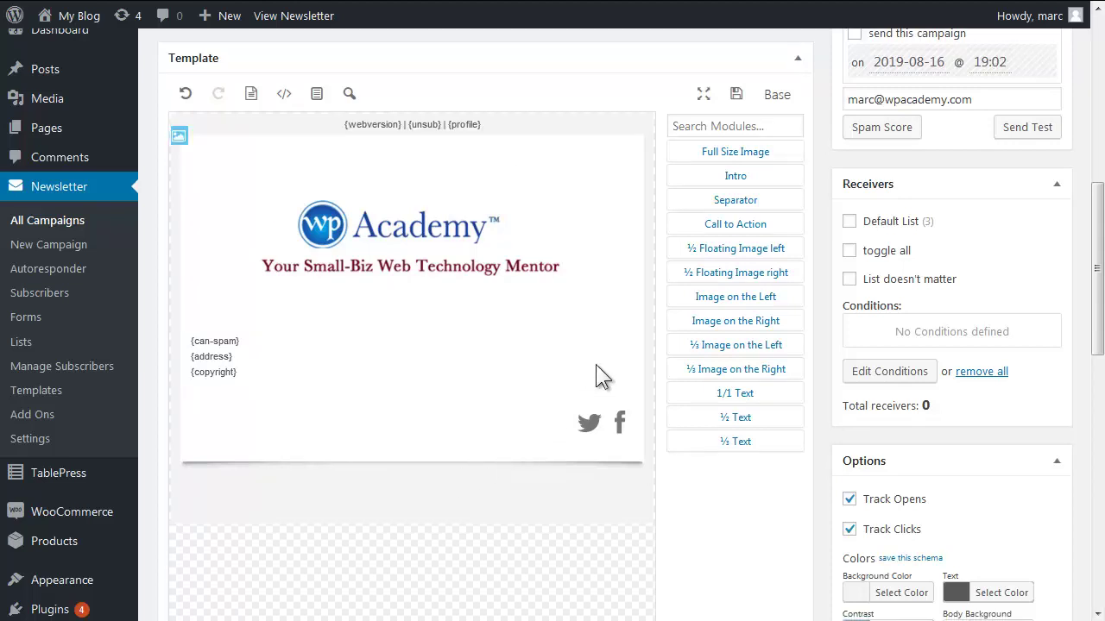
Add an Intro block and paste a 'Sincerely' sign-off below its paragraph
{"action": "left_click", "coordinate": [735, 178]}
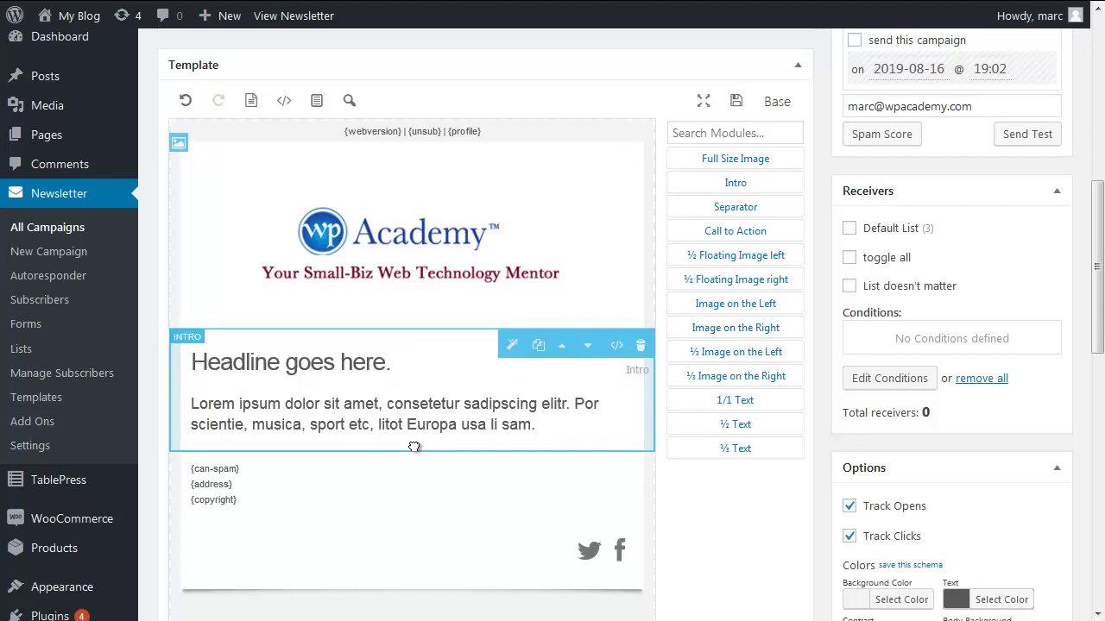
{"action": "left_click", "coordinate": [342, 367]}
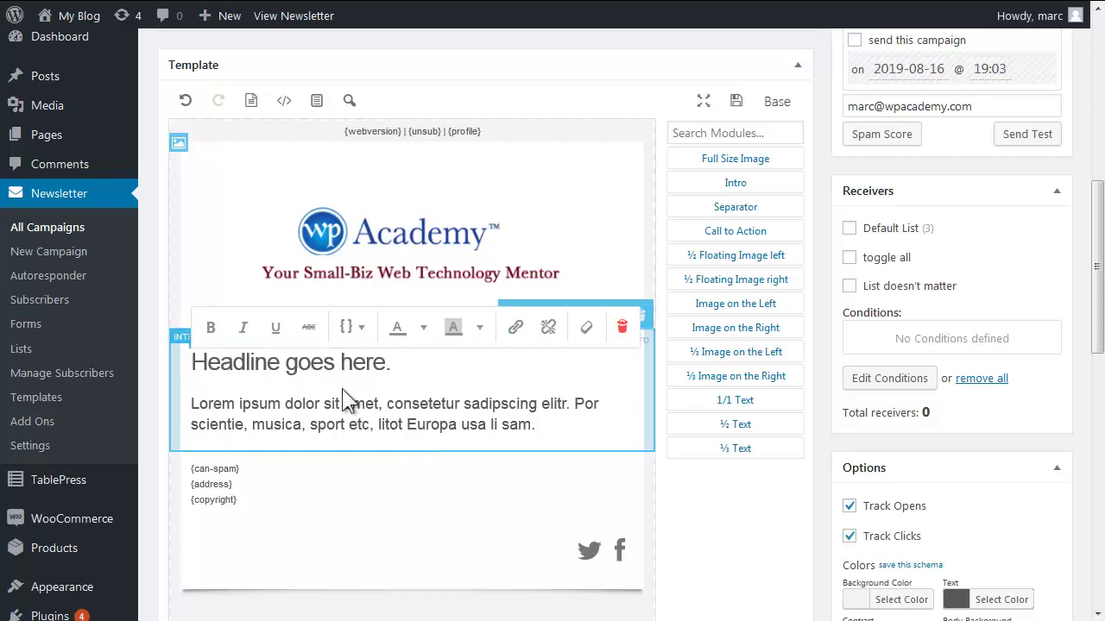
{"action": "triple_click", "coordinate": [542, 429]}
{"action": "left_click", "coordinate": [545, 428]}
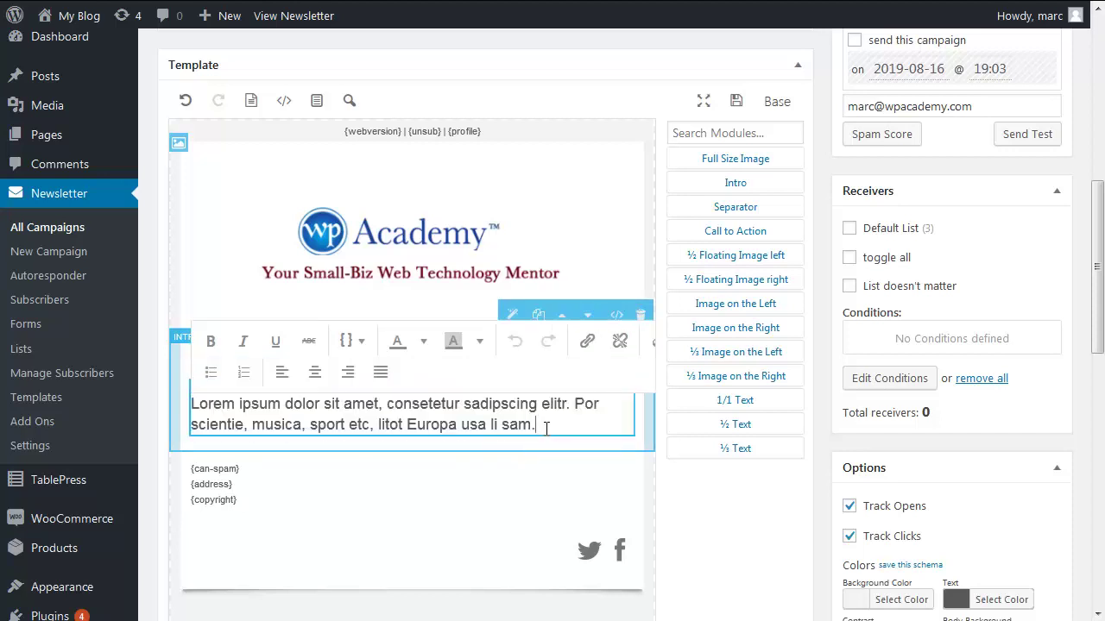
{"action": "key", "text": "Return"}
{"action": "key", "text": "Return"}
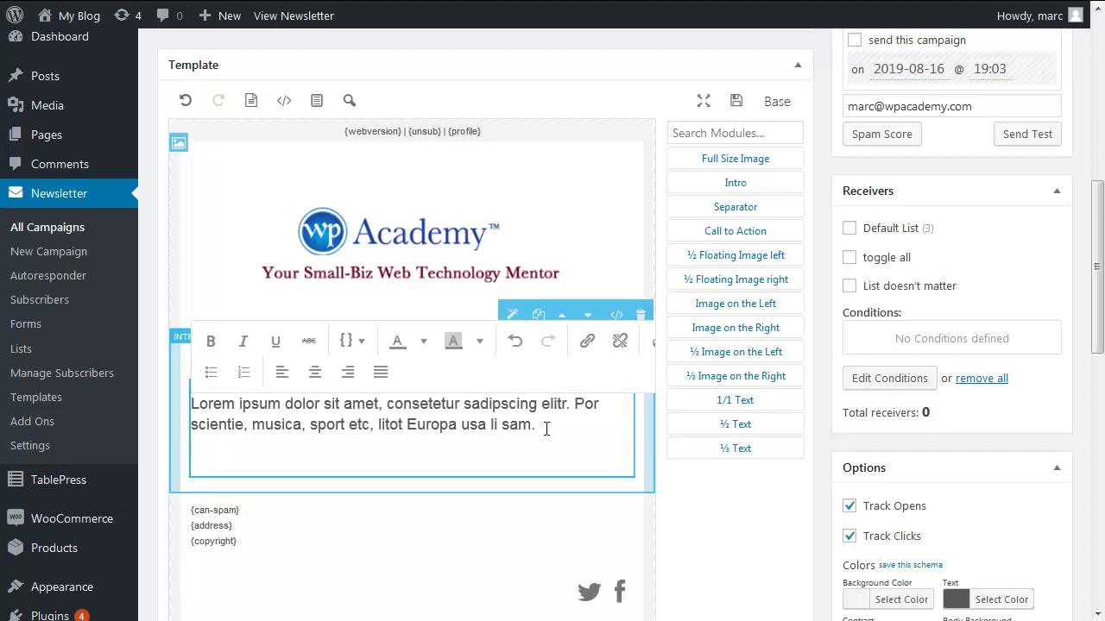
{"action": "type", "text": "Sincerely Marc Beneteau"}
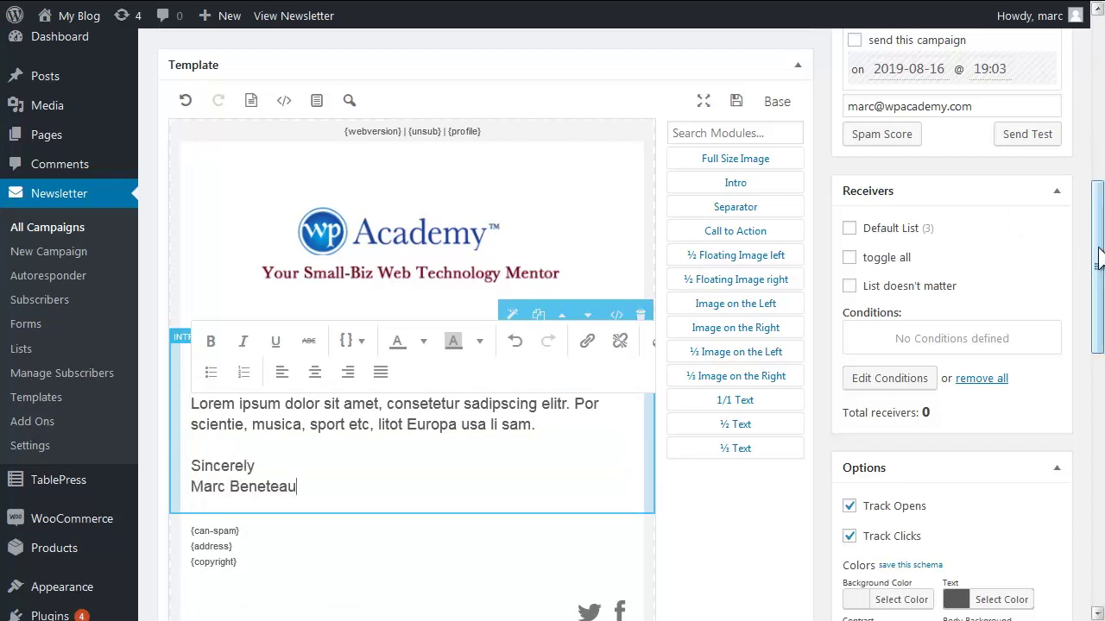
Save the campaign with the new intro block
{"action": "left_click_drag", "start_coordinate": [1097, 253], "coordinate": [1098, 181]}
{"action": "scroll", "coordinate": [1051, 207], "scroll_direction": "up", "scroll_amount": 1}
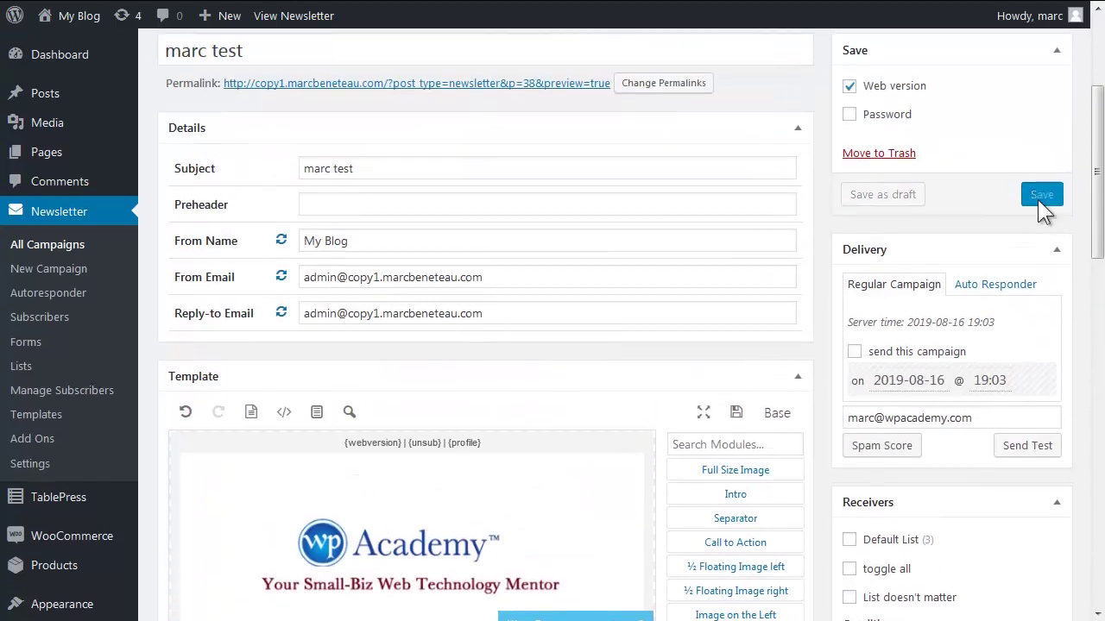
{"action": "left_click", "coordinate": [1042, 195]}
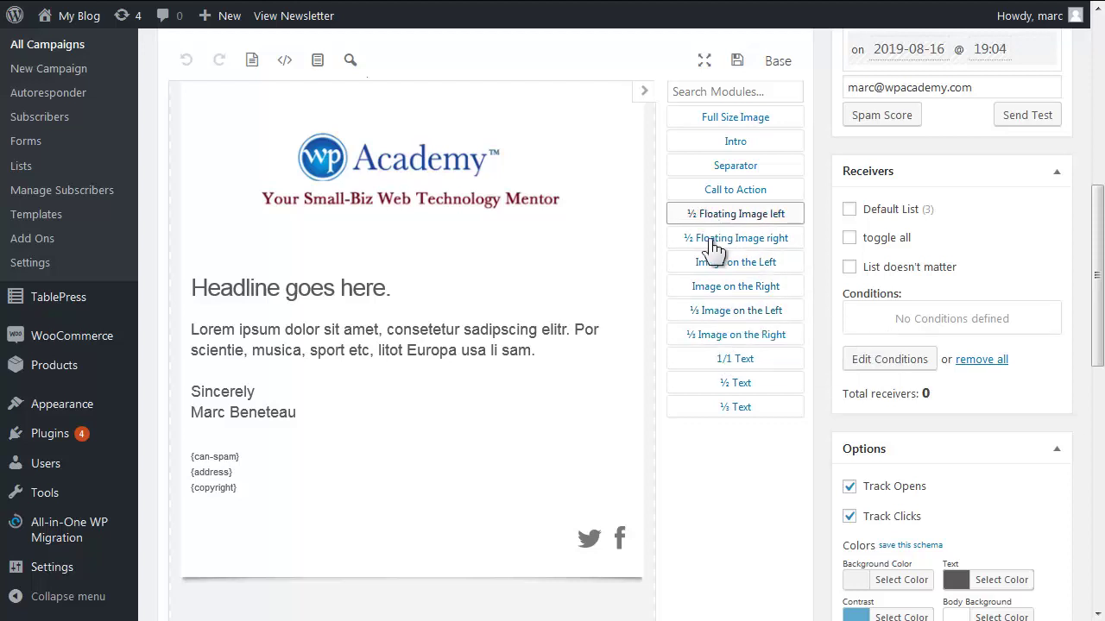
Add a ⅓ Image on the Left block and remove its headline, body text and Read More button
{"action": "left_click", "coordinate": [729, 312]}
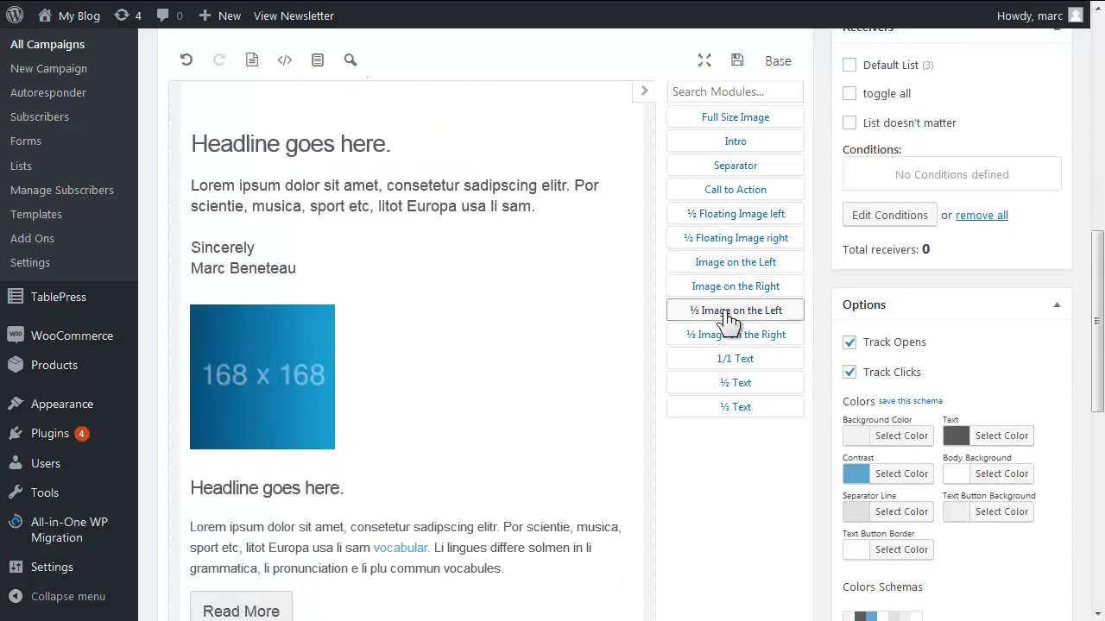
{"action": "left_click", "coordinate": [318, 495]}
{"action": "left_click", "coordinate": [622, 451]}
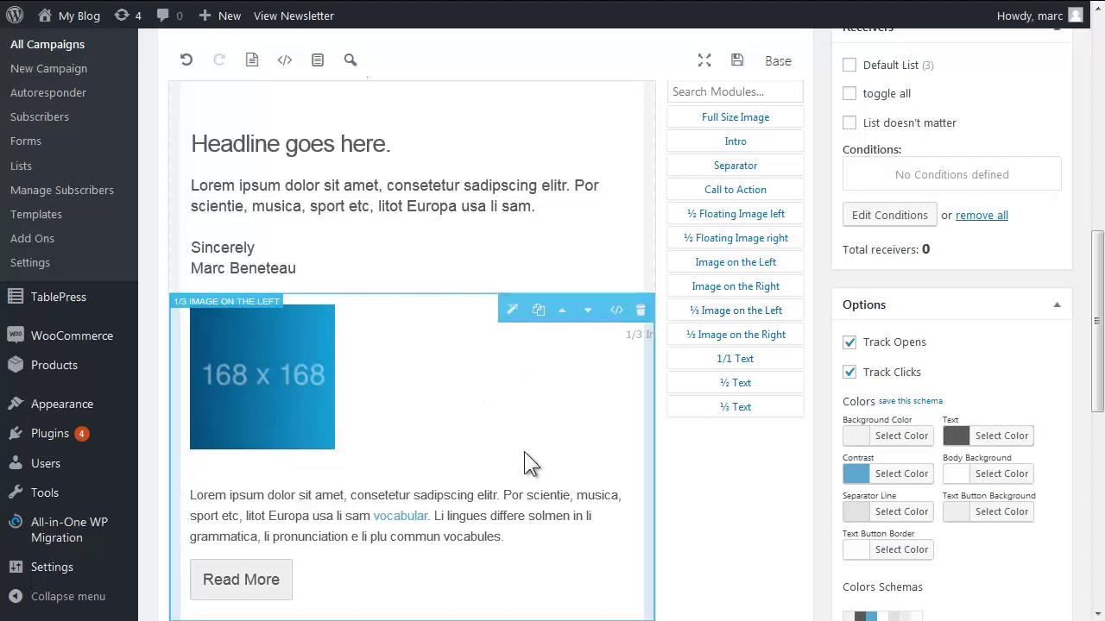
{"action": "triple_click", "coordinate": [388, 490]}
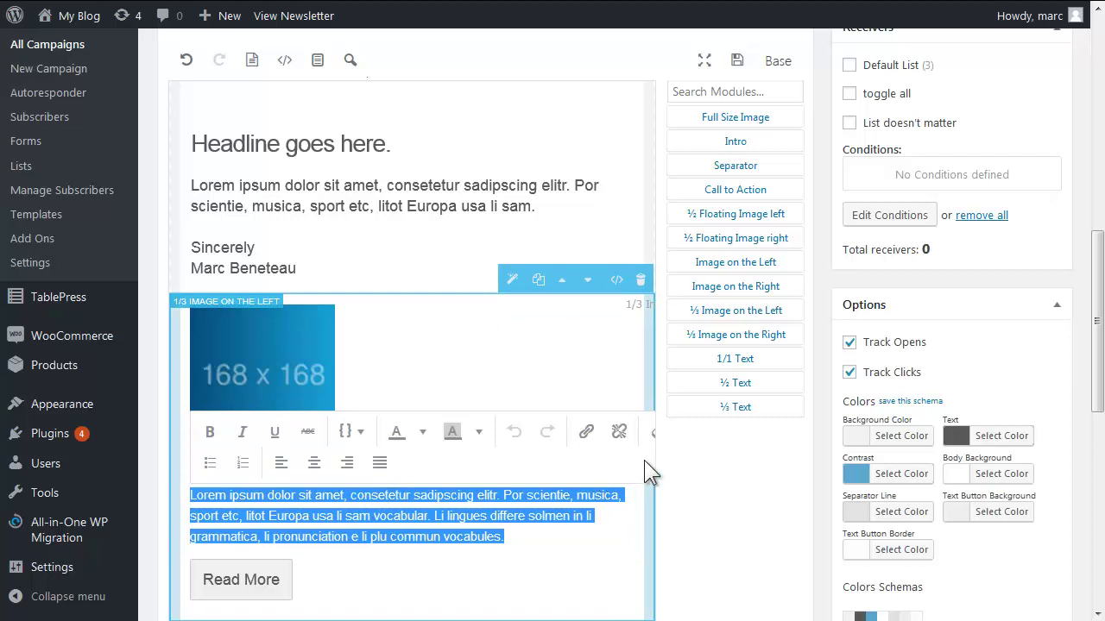
{"action": "key", "text": "Delete"}
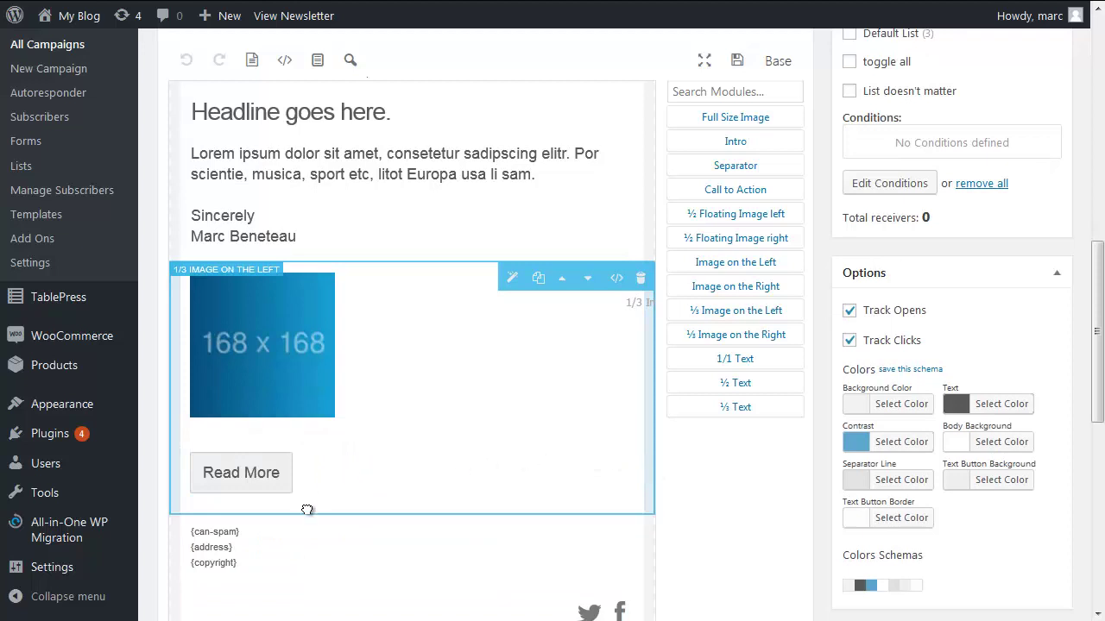
{"action": "left_click", "coordinate": [242, 474]}
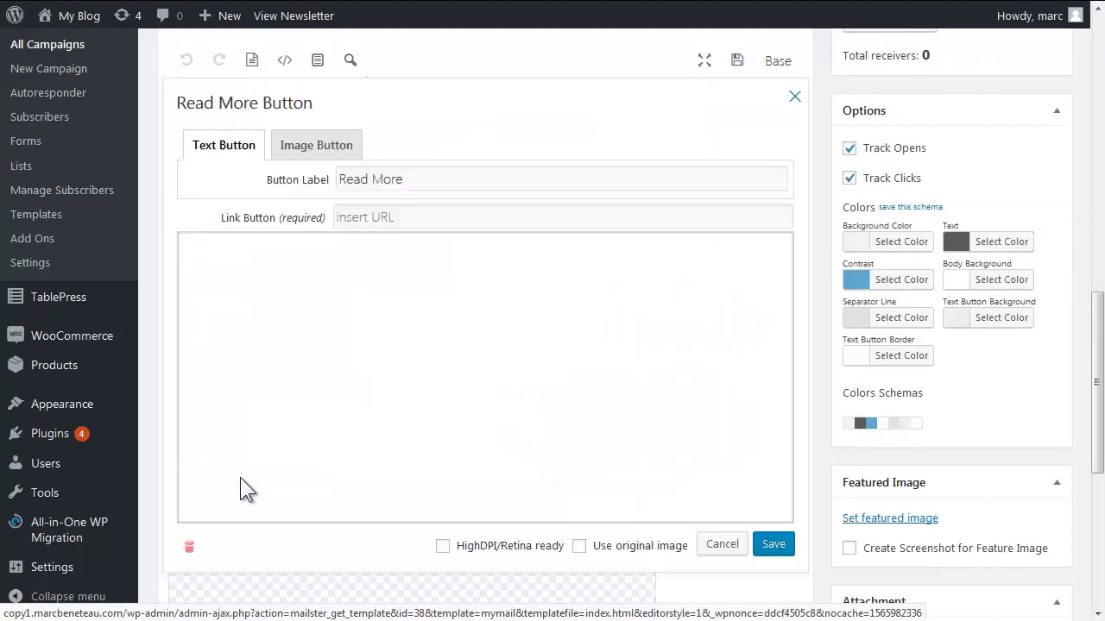
{"action": "scroll", "coordinate": [216, 496], "scroll_direction": "down", "scroll_amount": 2}
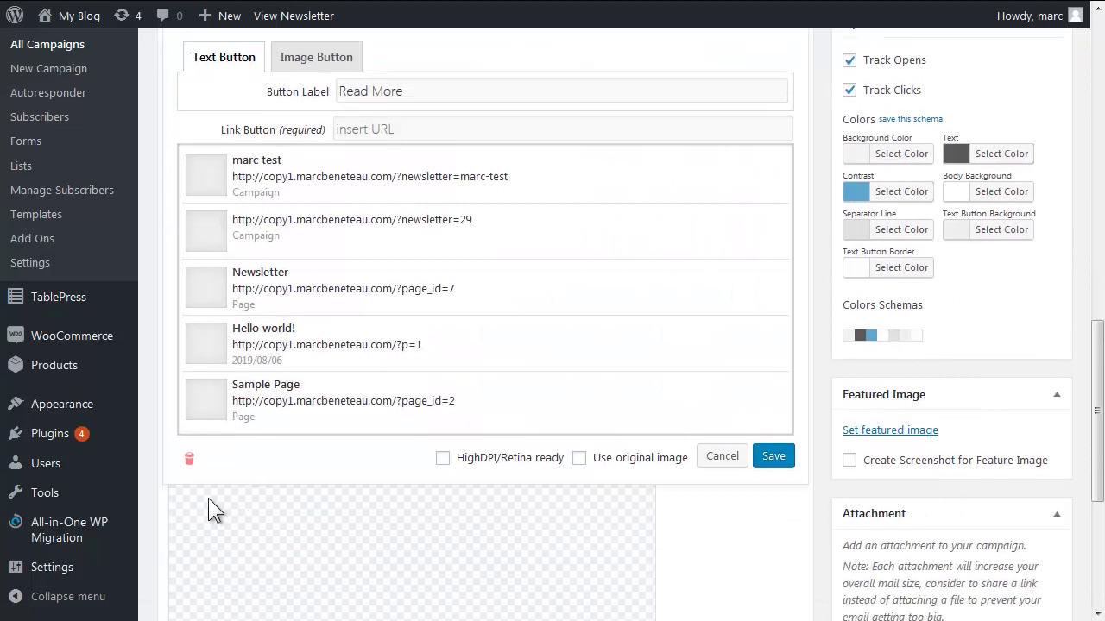
{"action": "left_click", "coordinate": [190, 461]}
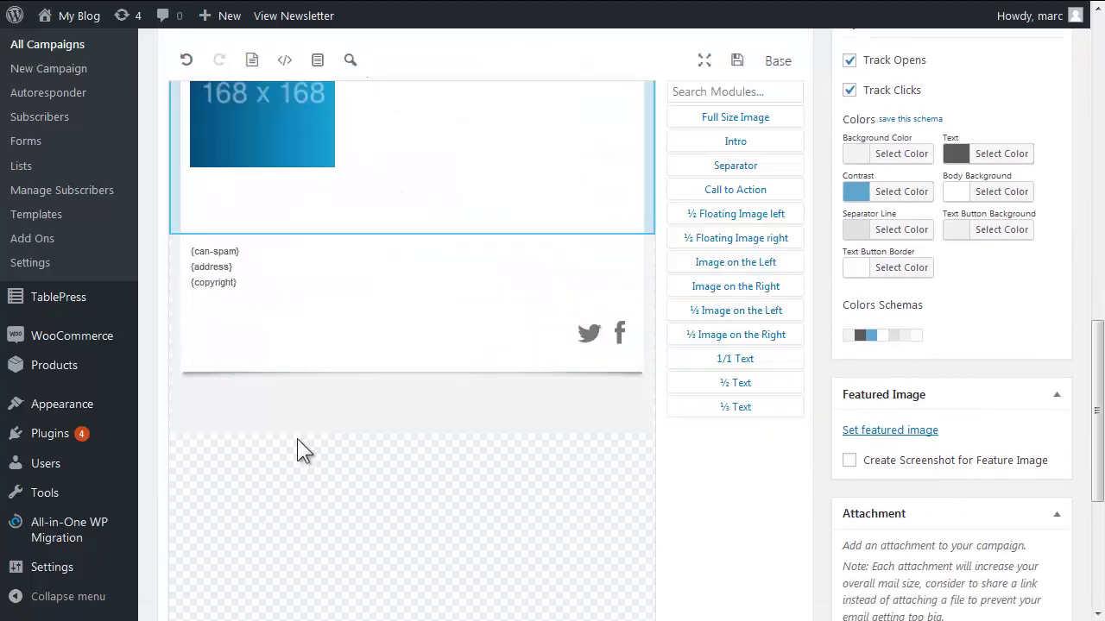
{"action": "scroll", "coordinate": [297, 439], "scroll_direction": "up", "scroll_amount": 3}
Swap the placeholder for the Media Library portrait photo, width changed from 168 to 150
{"action": "left_click", "coordinate": [268, 288]}
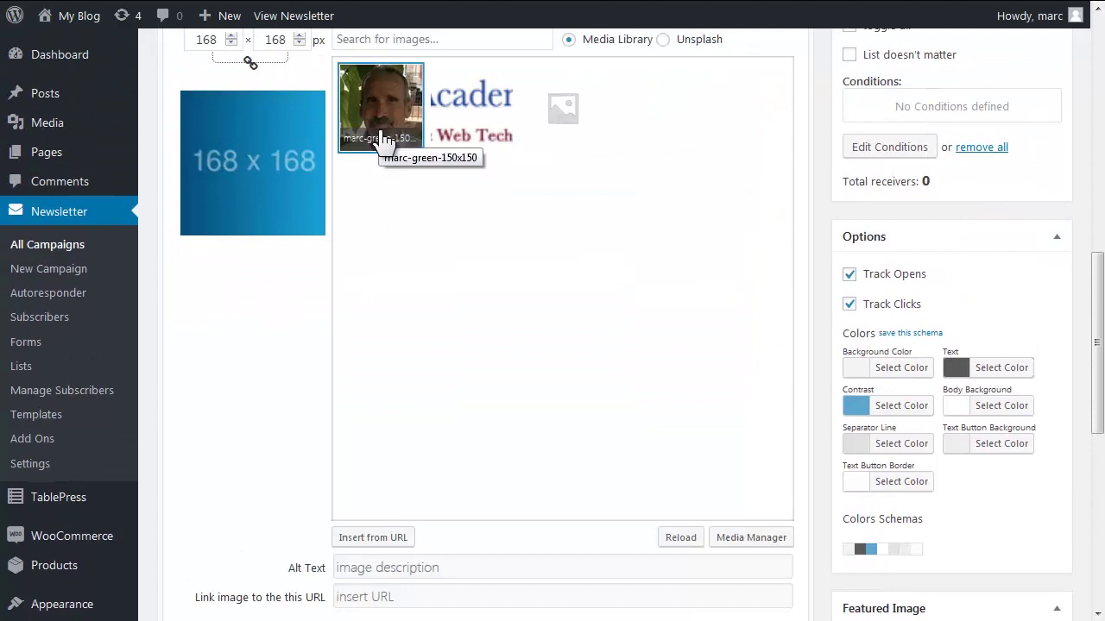
{"action": "left_click", "coordinate": [383, 141]}
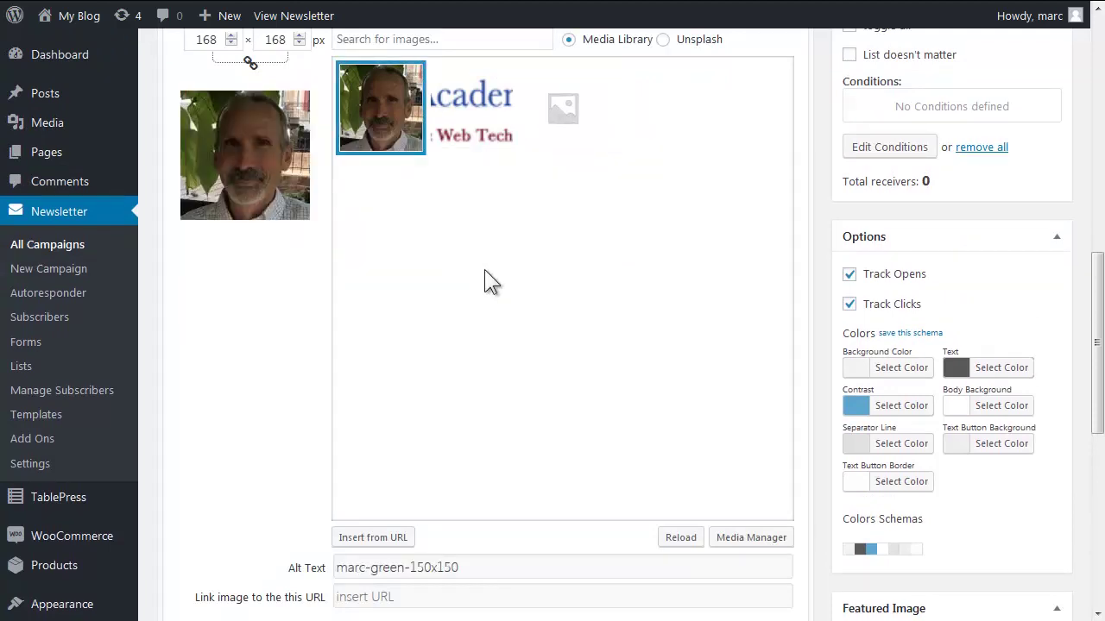
{"action": "scroll", "coordinate": [345, 267], "scroll_direction": "up", "scroll_amount": 2}
{"action": "double_click", "coordinate": [207, 216]}
{"action": "type", "text": "150"}
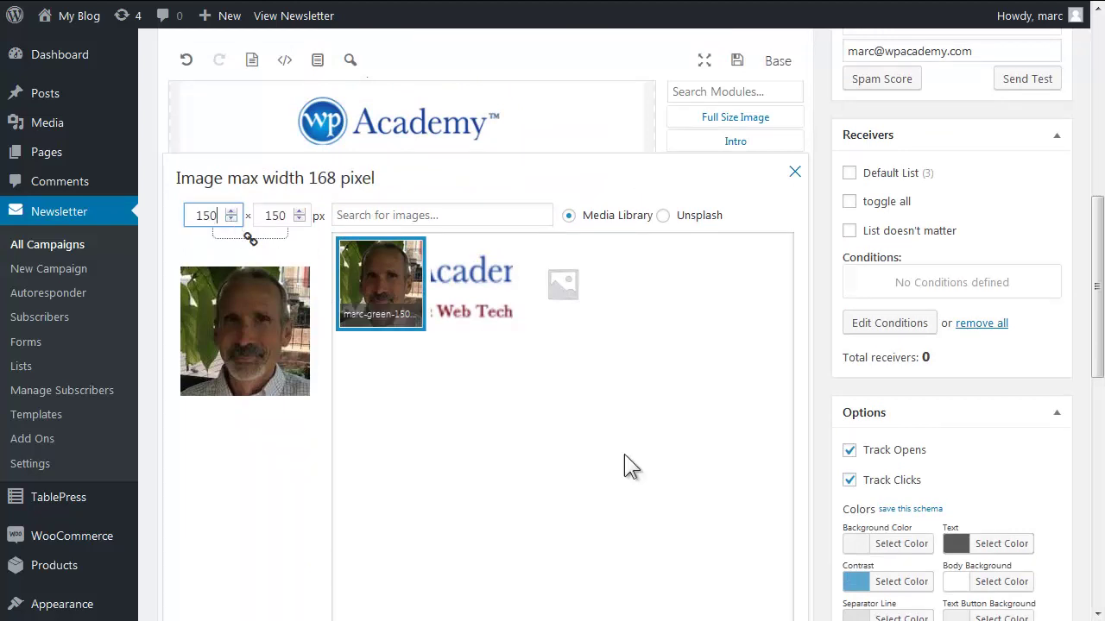
{"action": "scroll", "coordinate": [707, 483], "scroll_direction": "down", "scroll_amount": 2}
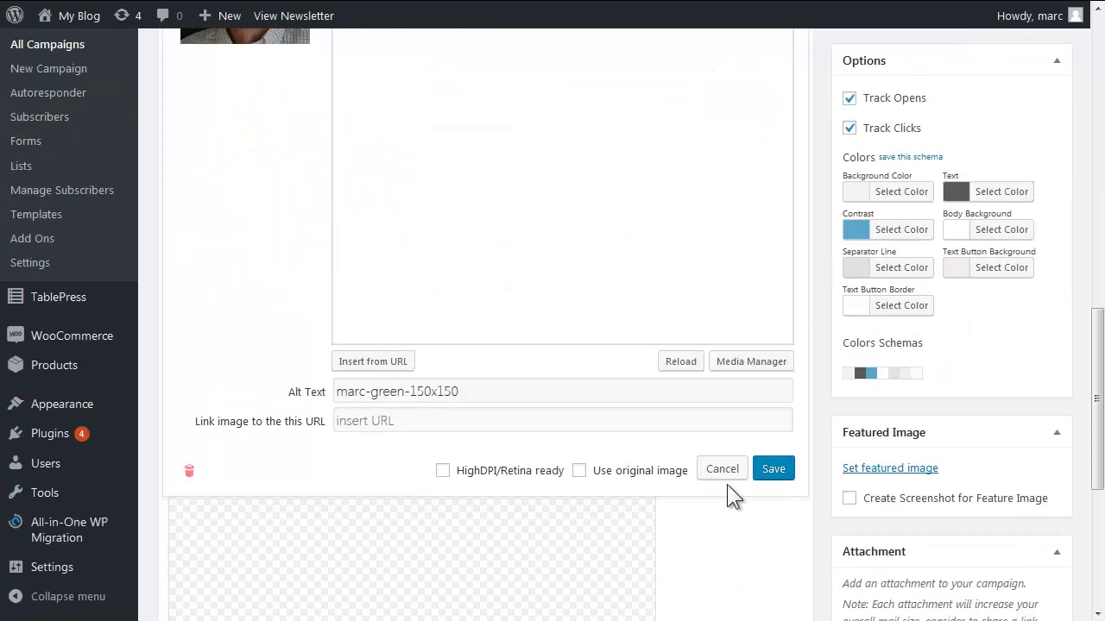
{"action": "left_click", "coordinate": [769, 468]}
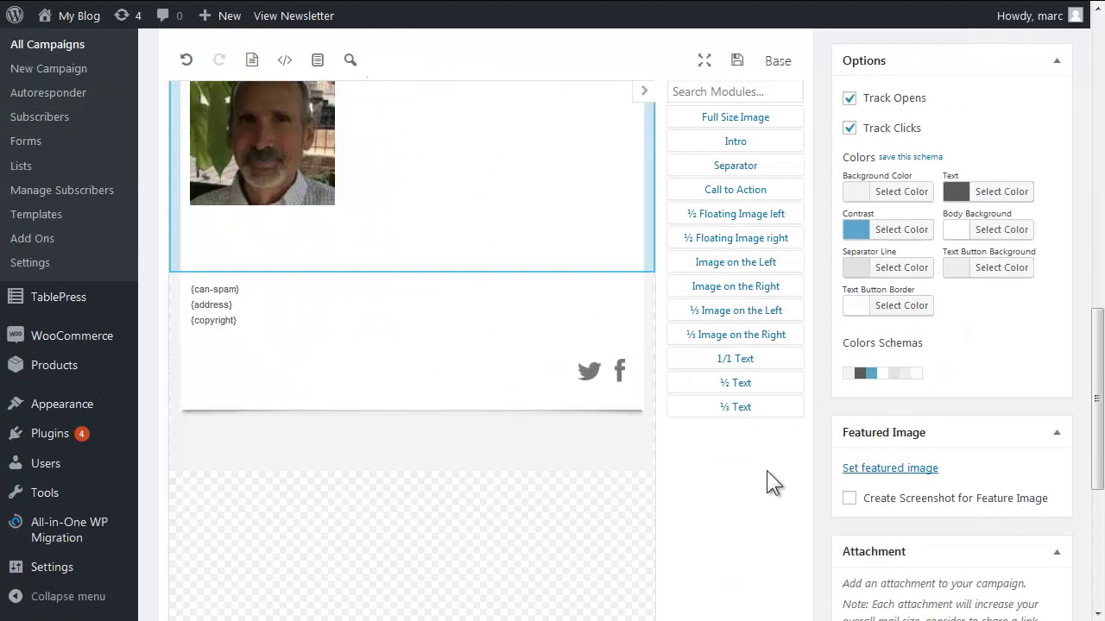
{"action": "scroll", "coordinate": [605, 479], "scroll_direction": "up", "scroll_amount": 2}
{"action": "scroll", "coordinate": [605, 482], "scroll_direction": "up", "scroll_amount": 2}
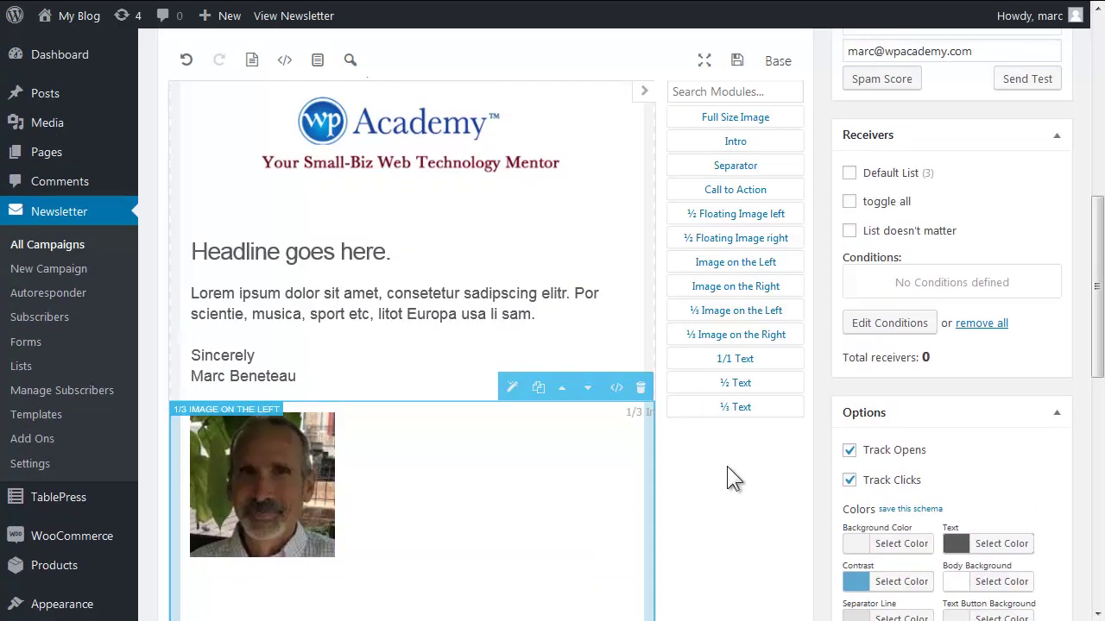
Send a test email from the Delivery box, then scroll down to the footer
{"action": "scroll", "coordinate": [727, 476], "scroll_direction": "up", "scroll_amount": 3}
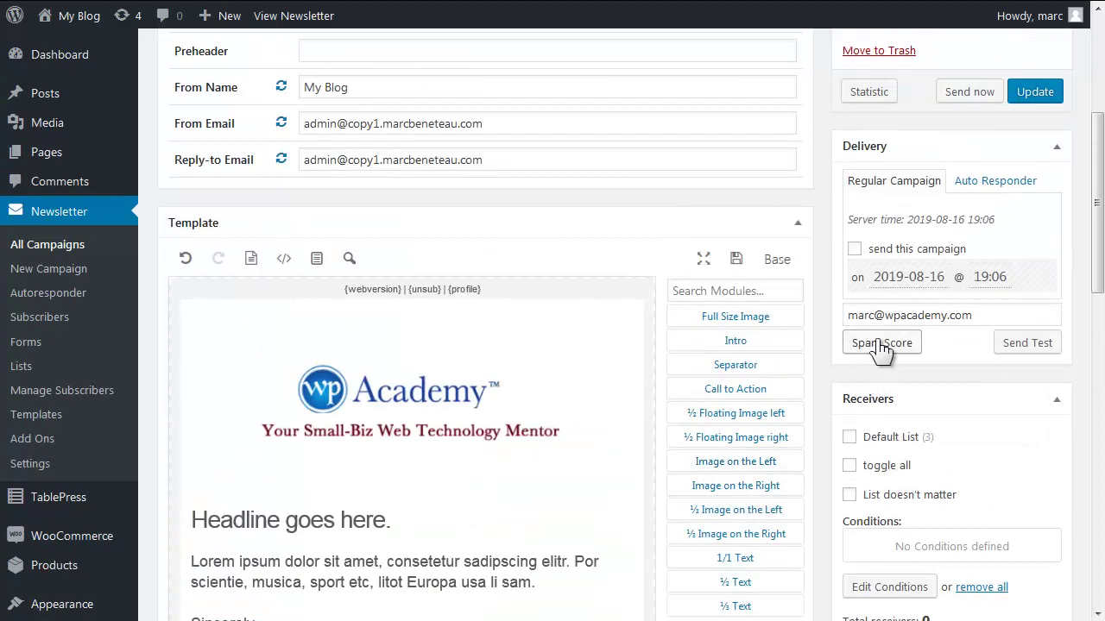
{"action": "left_click", "coordinate": [1036, 345]}
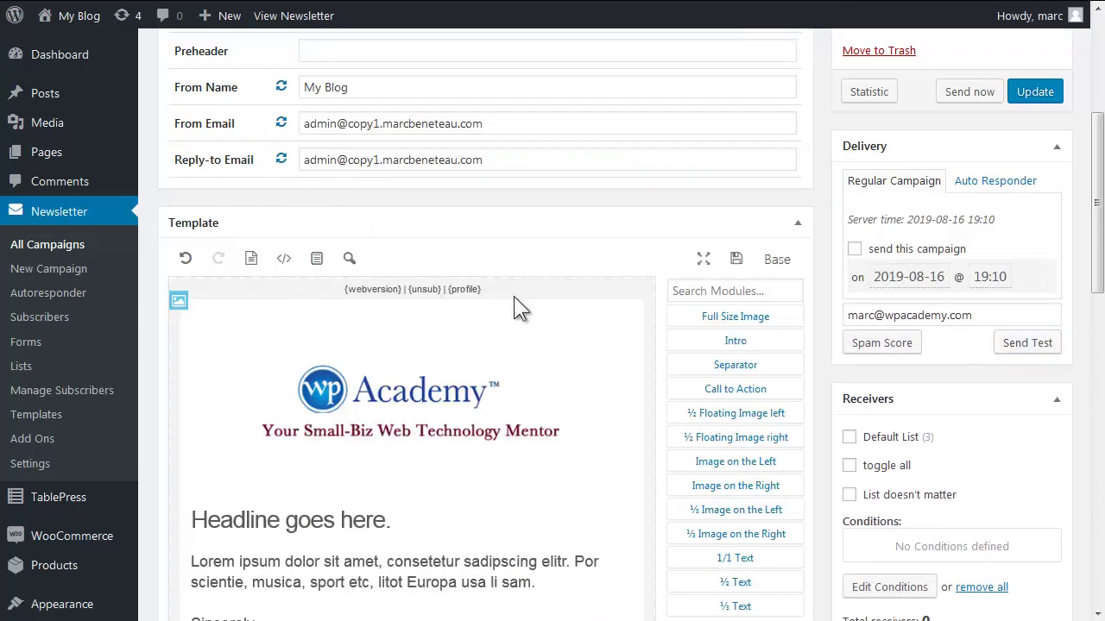
{"action": "scroll", "coordinate": [514, 296], "scroll_direction": "down", "scroll_amount": 5}
{"action": "scroll", "coordinate": [514, 298], "scroll_direction": "down", "scroll_amount": 2}
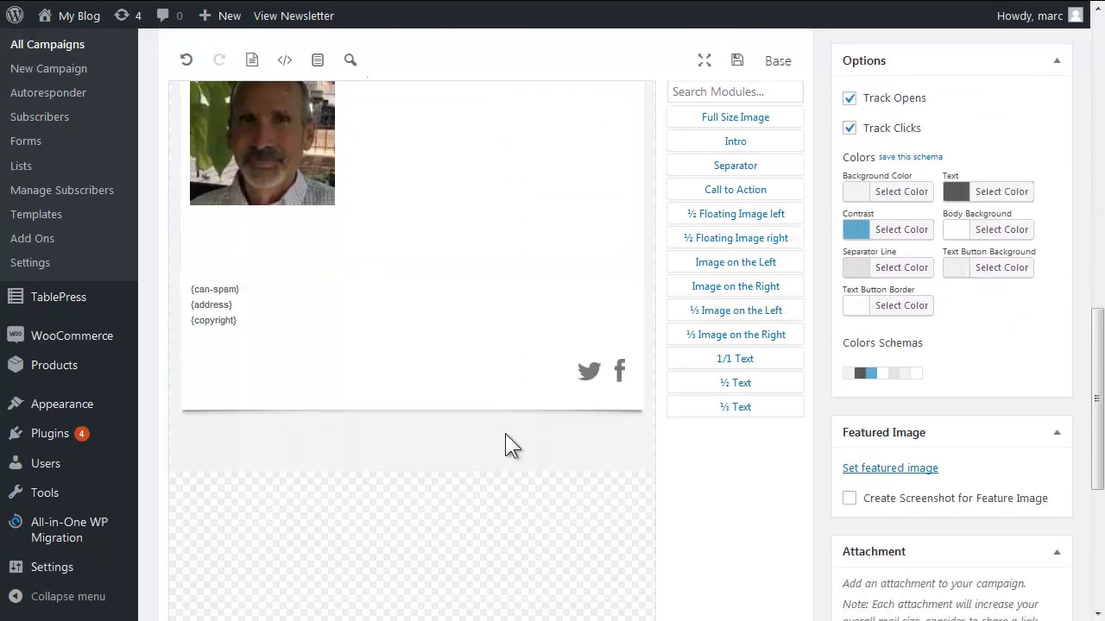
Delete the Twitter social icon from the footer
{"action": "left_click", "coordinate": [594, 376]}
{"action": "left_click", "coordinate": [575, 364]}
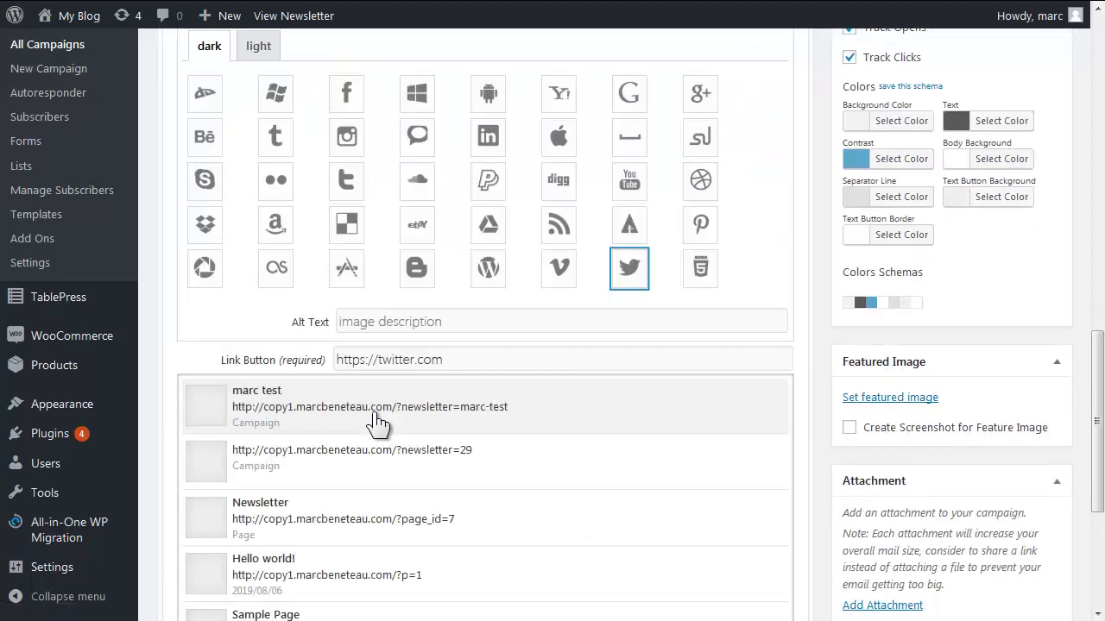
{"action": "scroll", "coordinate": [354, 427], "scroll_direction": "down", "scroll_amount": 1}
{"action": "scroll", "coordinate": [311, 419], "scroll_direction": "down", "scroll_amount": 3}
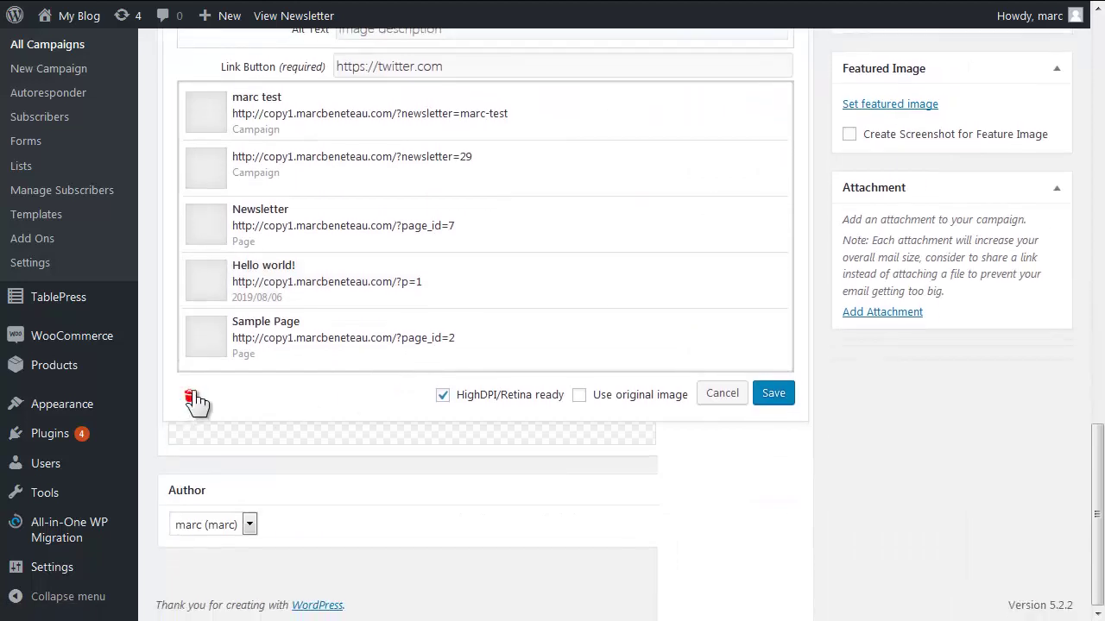
{"action": "left_click", "coordinate": [191, 395]}
{"action": "scroll", "coordinate": [461, 356], "scroll_direction": "up", "scroll_amount": 5}
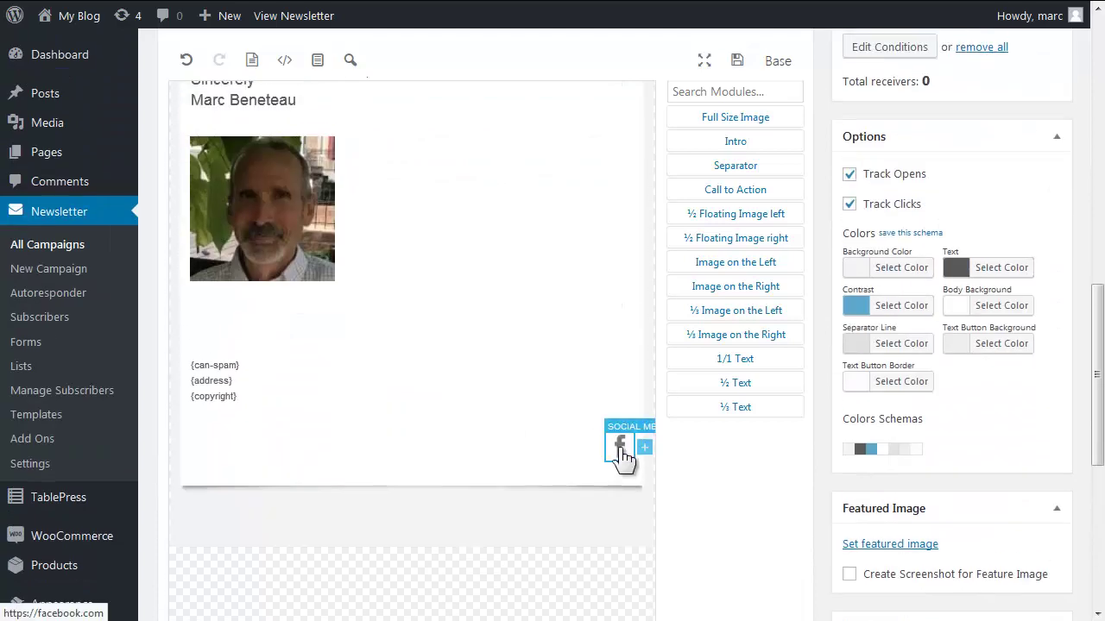
Append '/wordpressacademy' to the Facebook icon's link and save it
{"action": "left_click", "coordinate": [622, 458]}
{"action": "left_click", "coordinate": [420, 359]}
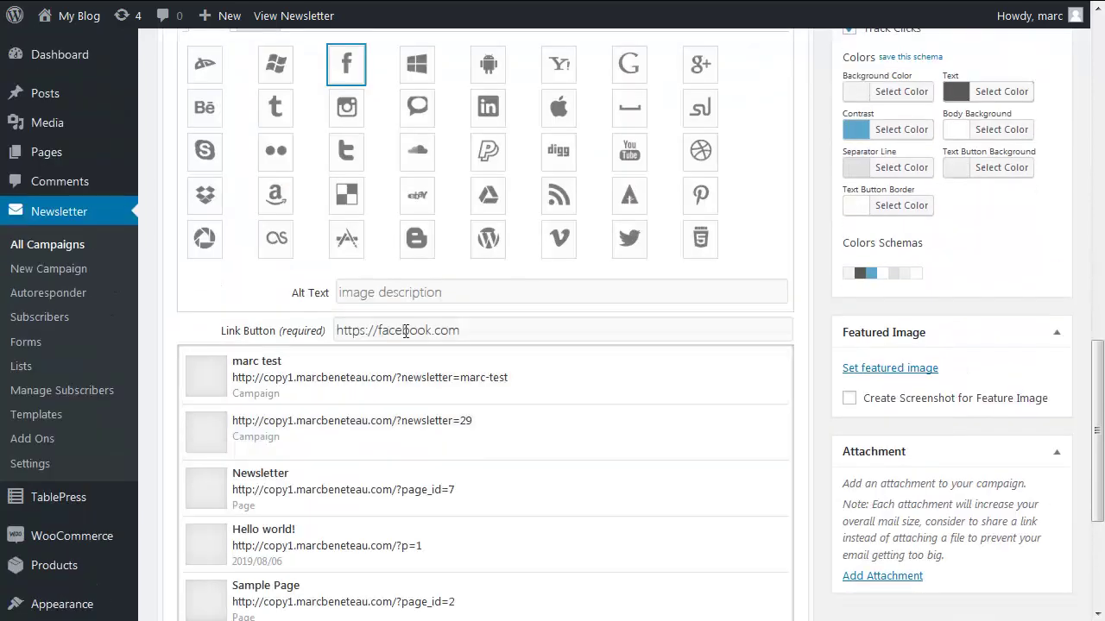
{"action": "left_click", "coordinate": [479, 331]}
{"action": "type", "text": "/wordpressacademy"}
{"action": "scroll", "coordinate": [604, 431], "scroll_direction": "down", "scroll_amount": 1}
{"action": "scroll", "coordinate": [691, 415], "scroll_direction": "down", "scroll_amount": 3}
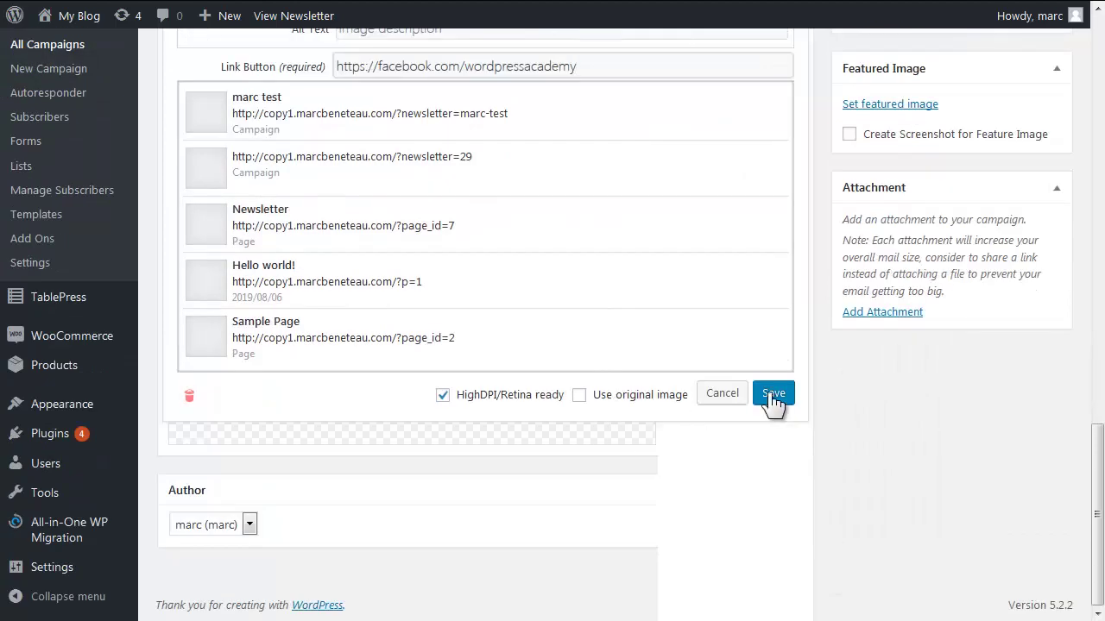
{"action": "left_click", "coordinate": [774, 398]}
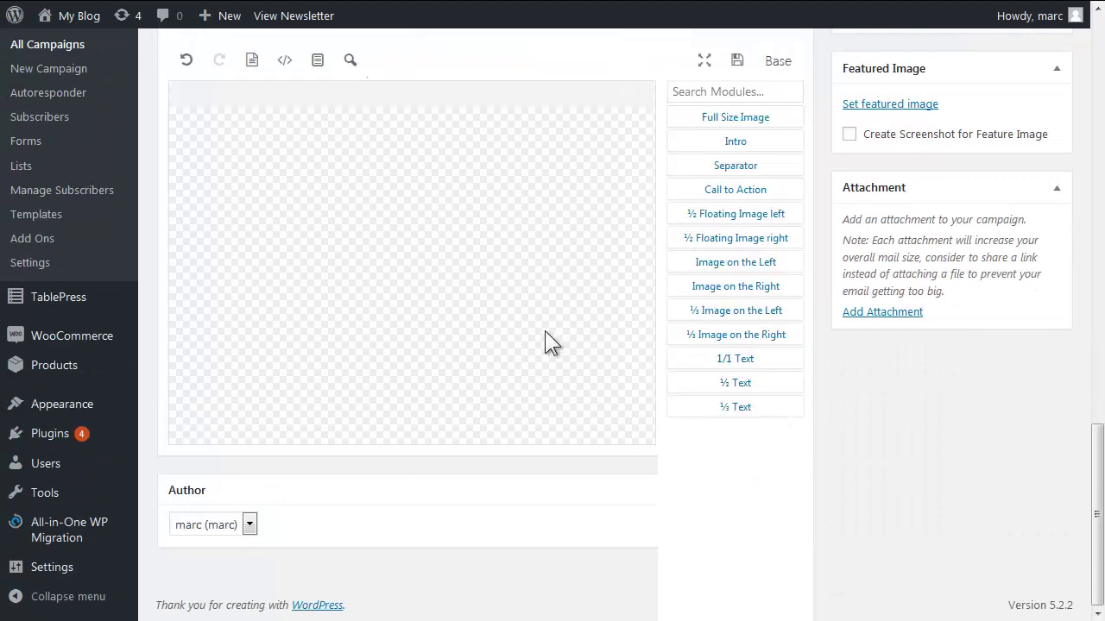
{"action": "scroll", "coordinate": [544, 331], "scroll_direction": "up", "scroll_amount": 3}
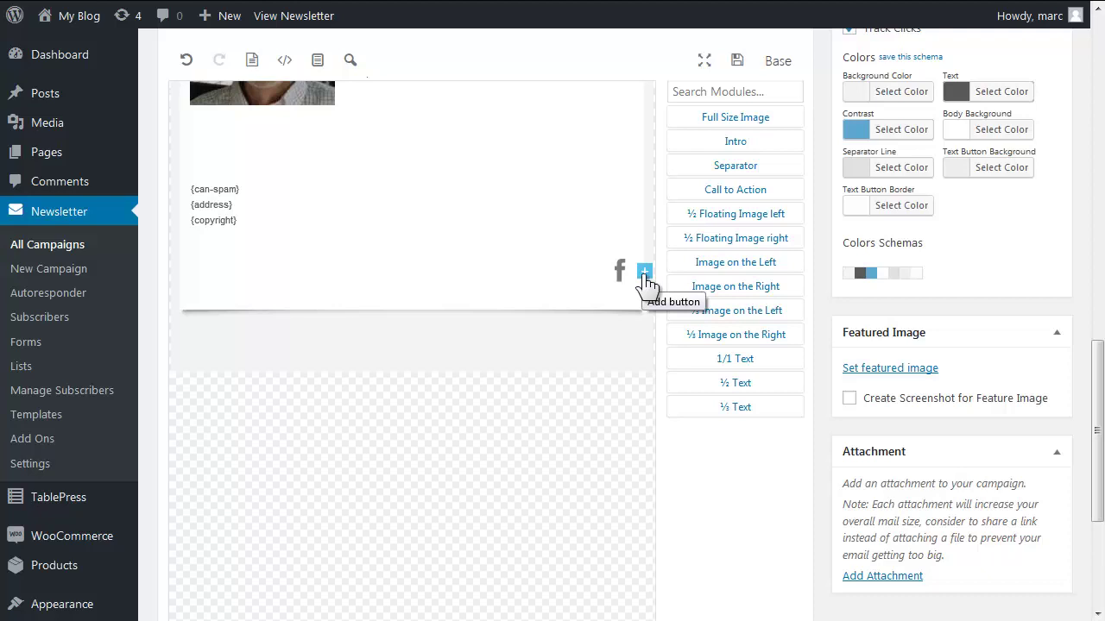
{"action": "scroll", "coordinate": [486, 422], "scroll_direction": "up", "scroll_amount": 6}
{"action": "scroll", "coordinate": [593, 390], "scroll_direction": "up", "scroll_amount": 6}
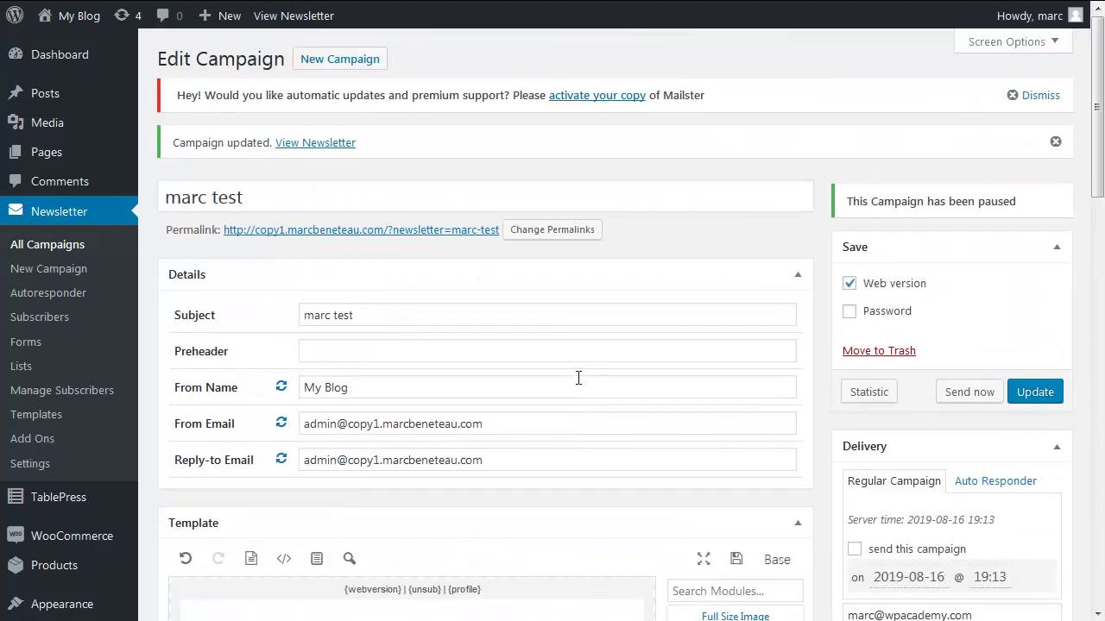
Update the campaign, then save its design as template 'Base2' including original and custom modules
{"action": "left_click", "coordinate": [1021, 397]}
{"action": "scroll", "coordinate": [598, 364], "scroll_direction": "down", "scroll_amount": 3}
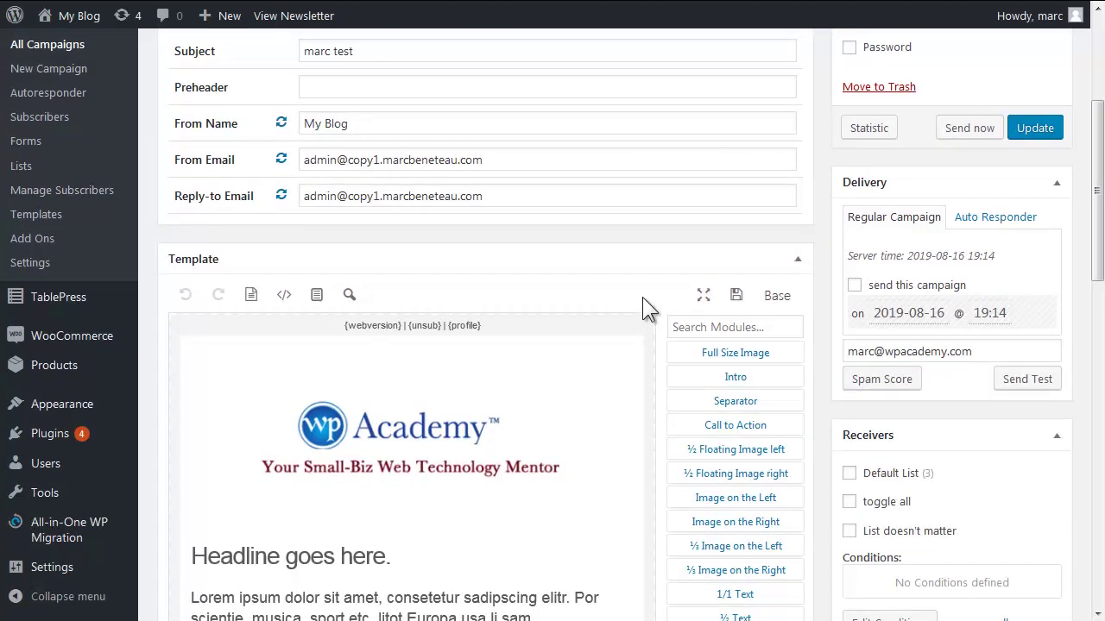
{"action": "left_click", "coordinate": [736, 296]}
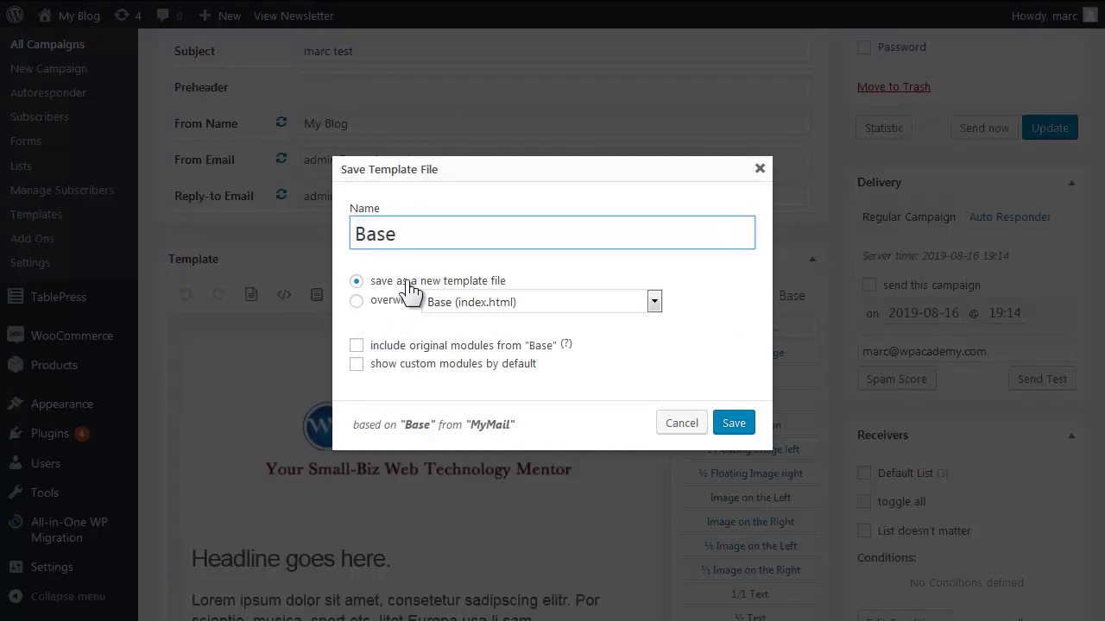
{"action": "type", "text": "2"}
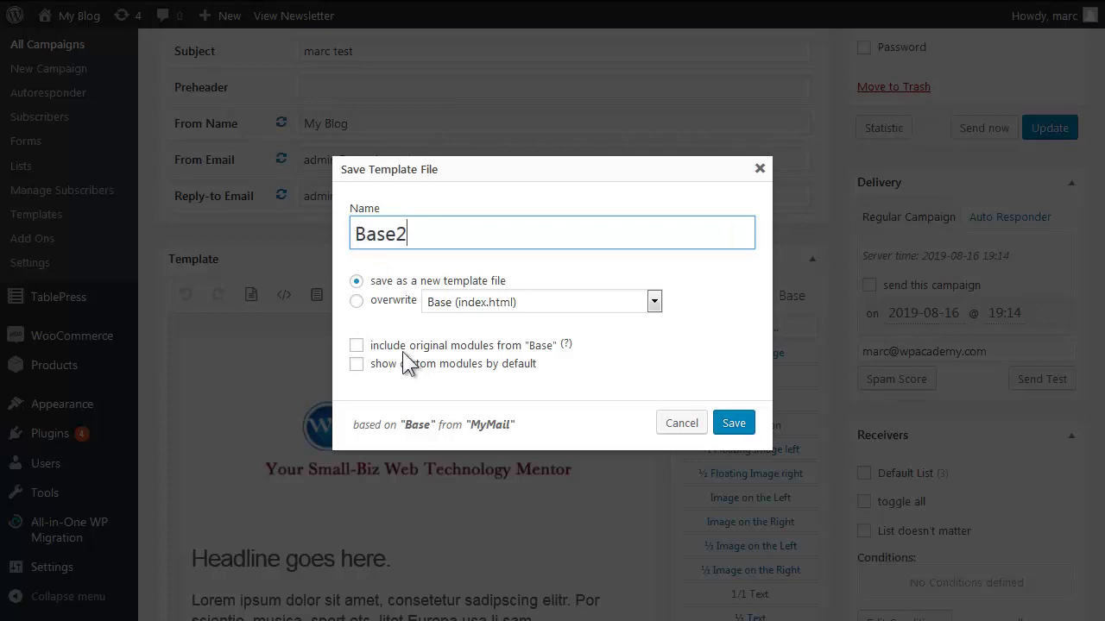
{"action": "left_click", "coordinate": [357, 346]}
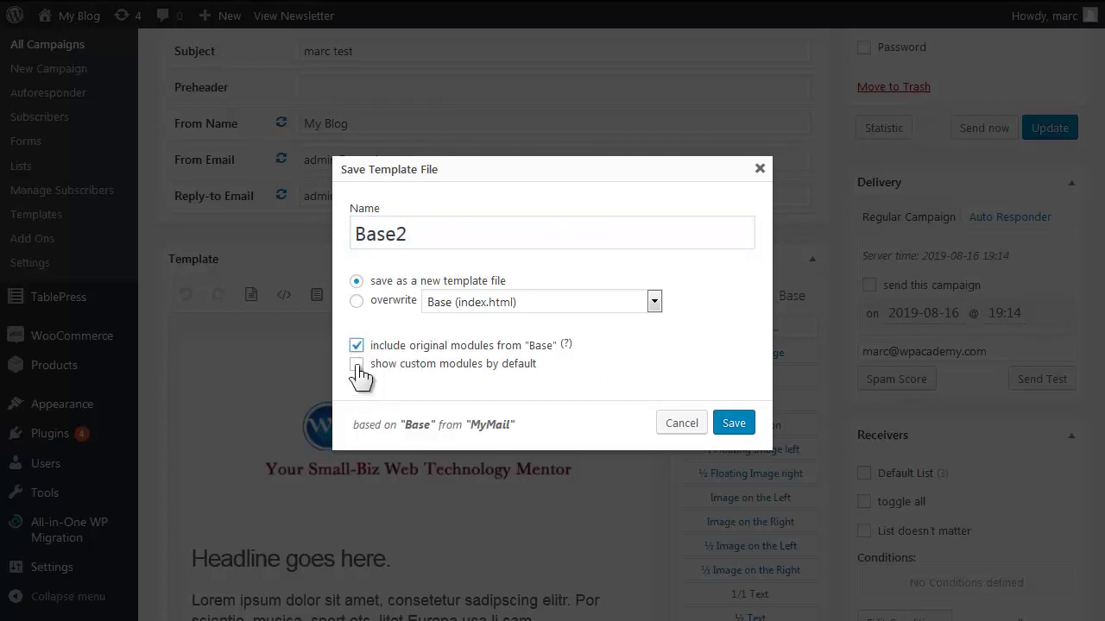
{"action": "left_click", "coordinate": [356, 364]}
{"action": "left_click", "coordinate": [733, 423]}
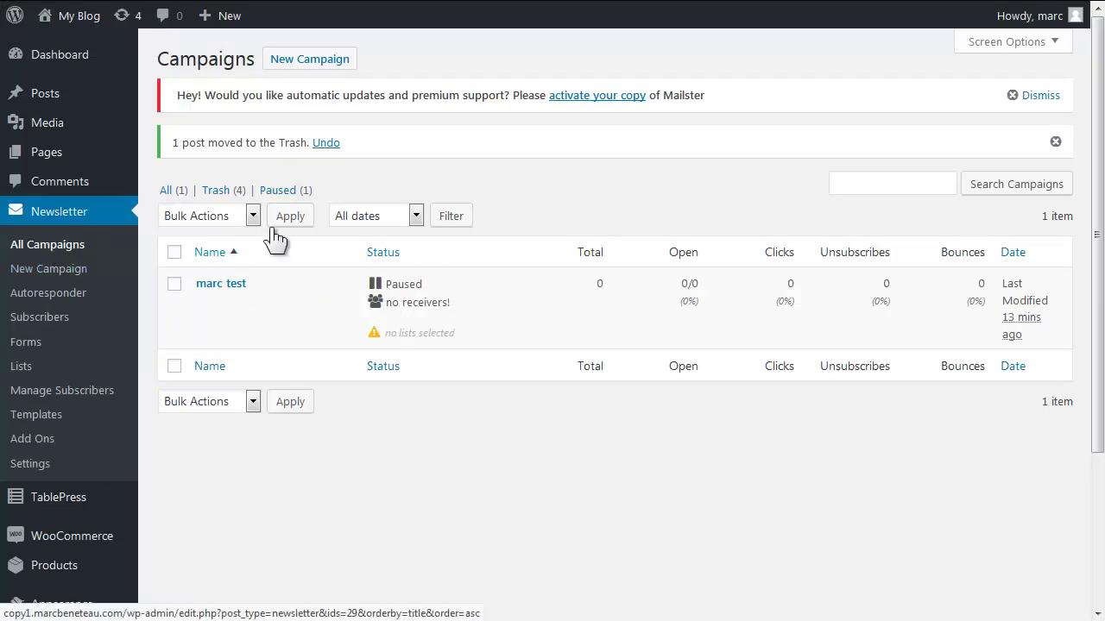
Start a new campaign and switch its template from Base to marc-base, leaving the page to load it
{"action": "left_click", "coordinate": [294, 63]}
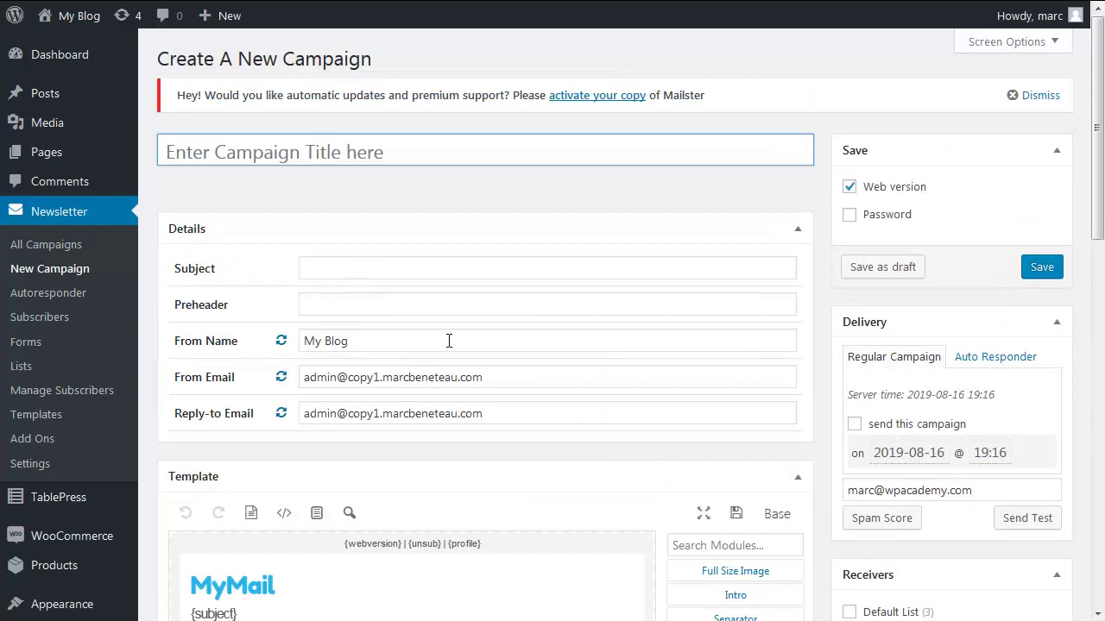
{"action": "scroll", "coordinate": [447, 340], "scroll_direction": "down", "scroll_amount": 4}
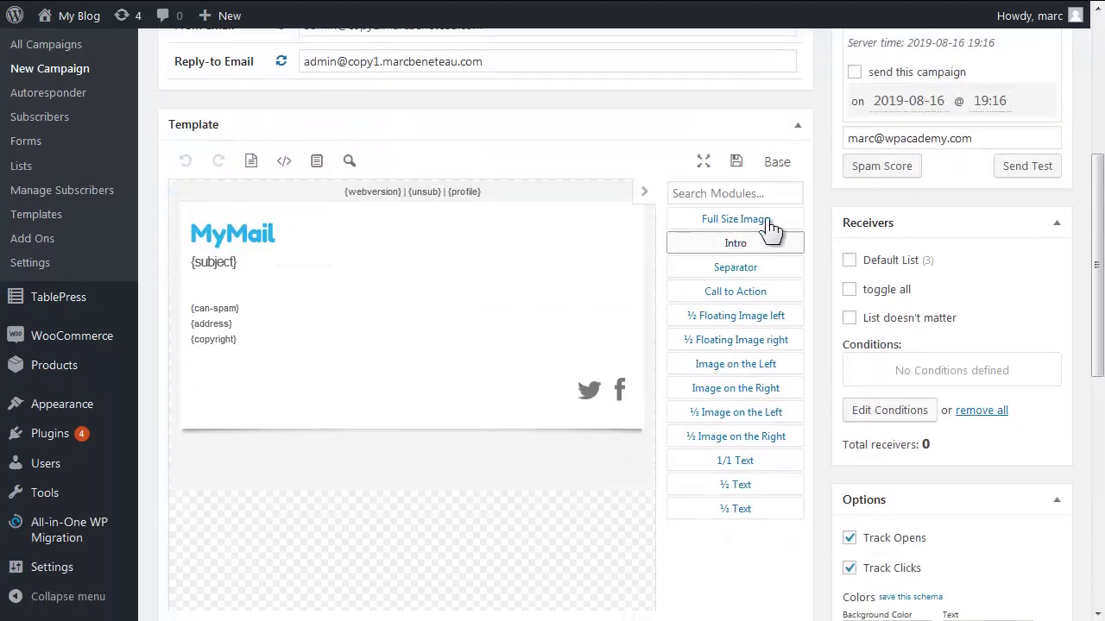
{"action": "left_click", "coordinate": [768, 165]}
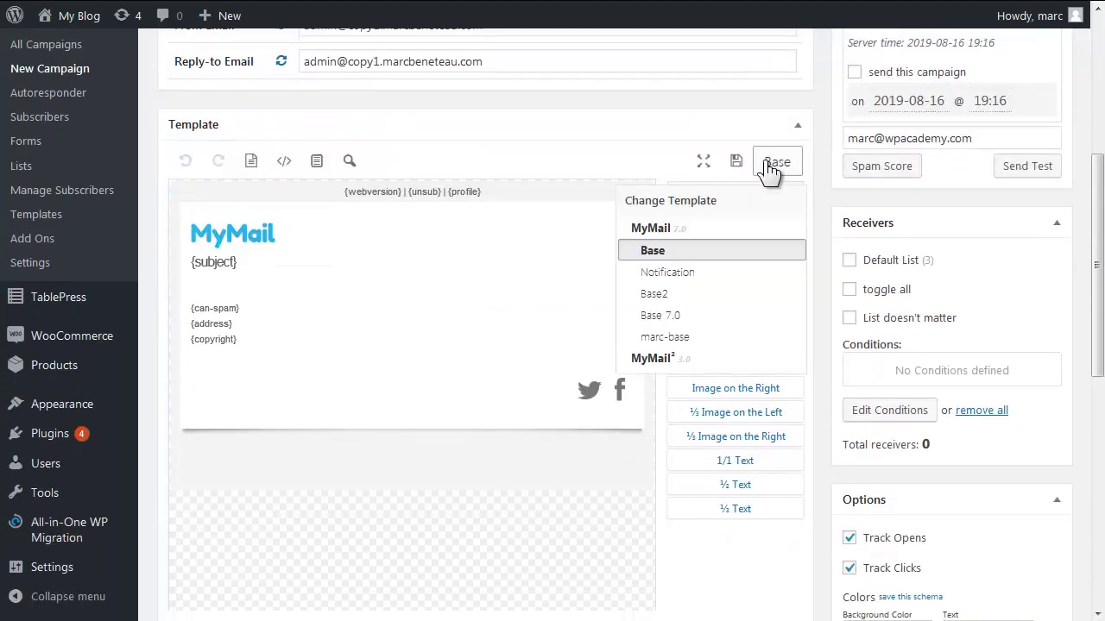
{"action": "left_click", "coordinate": [680, 338]}
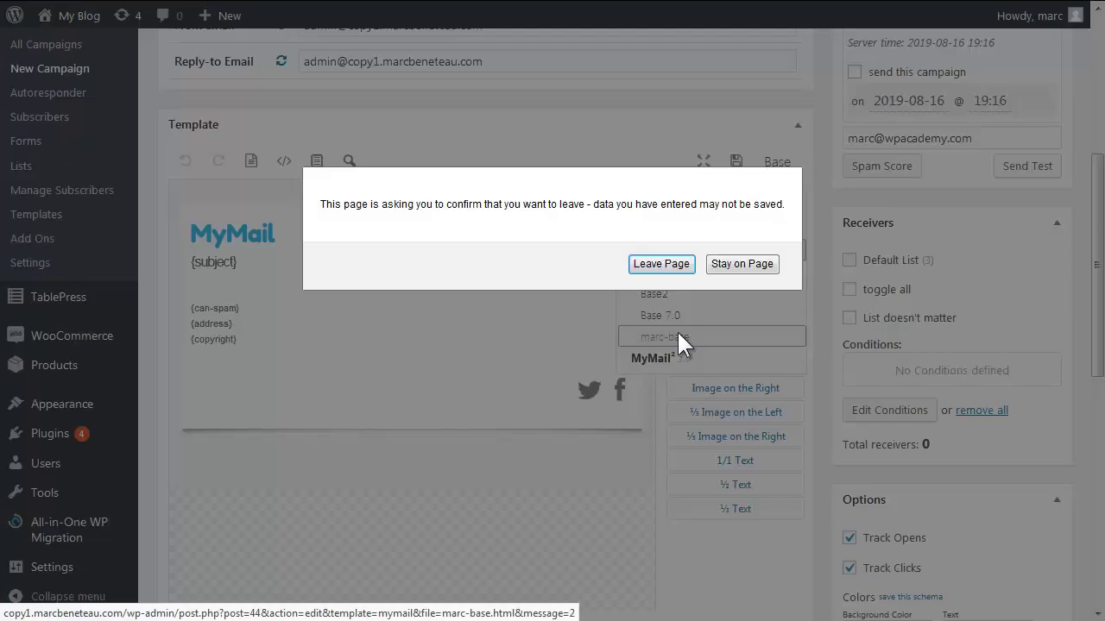
{"action": "left_click", "coordinate": [665, 260]}
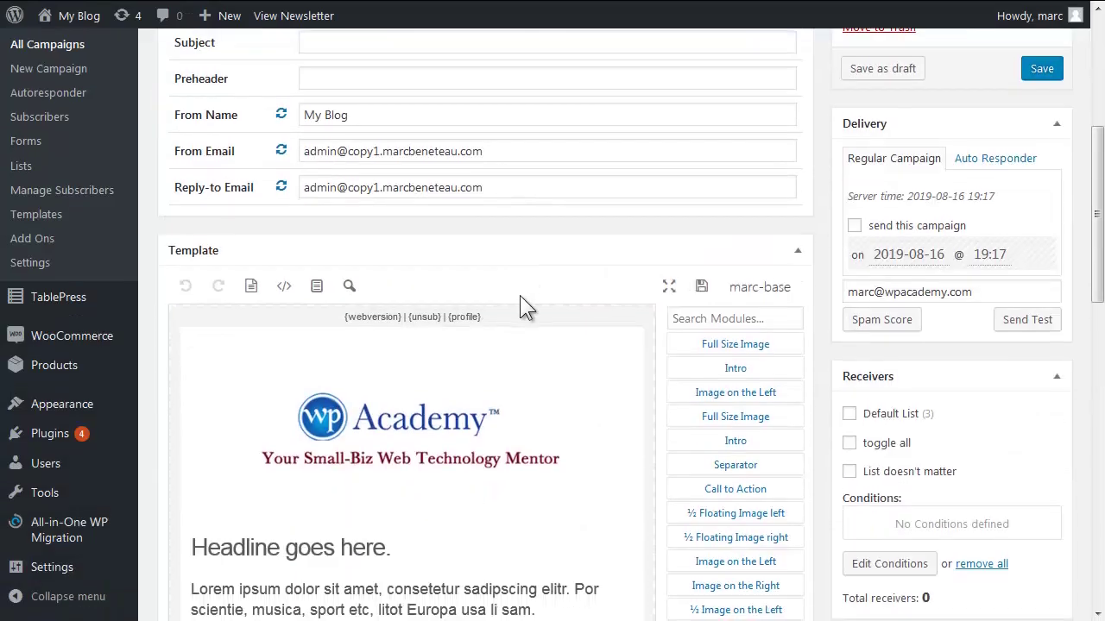
{"action": "scroll", "coordinate": [520, 296], "scroll_direction": "down", "scroll_amount": 3}
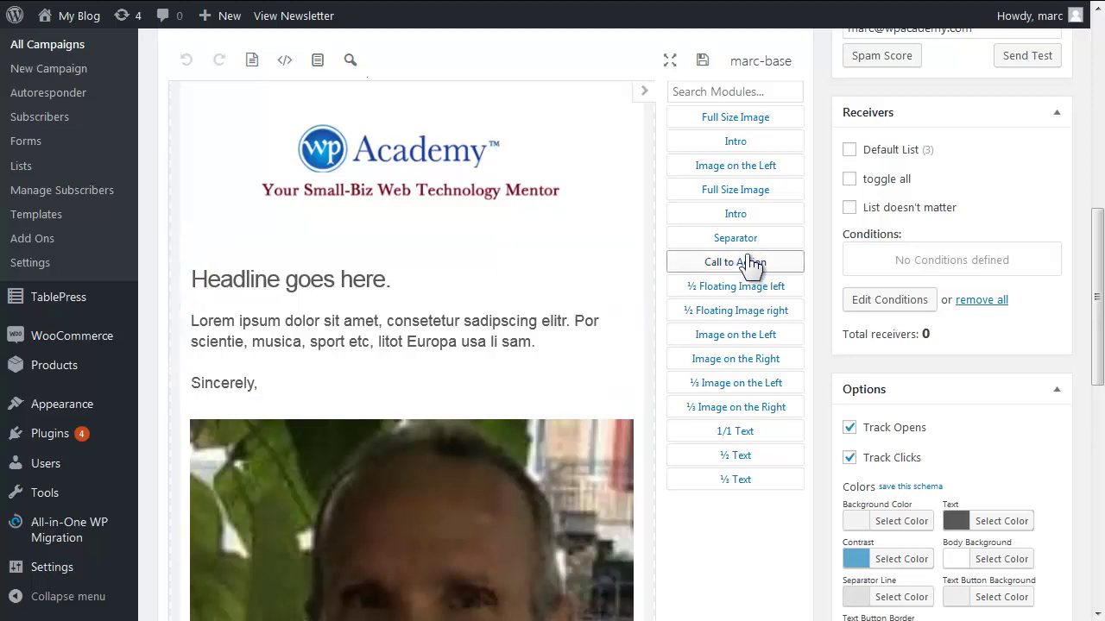
{"action": "scroll", "coordinate": [591, 259], "scroll_direction": "up", "scroll_amount": 1}
{"action": "scroll", "coordinate": [588, 256], "scroll_direction": "up", "scroll_amount": 3}
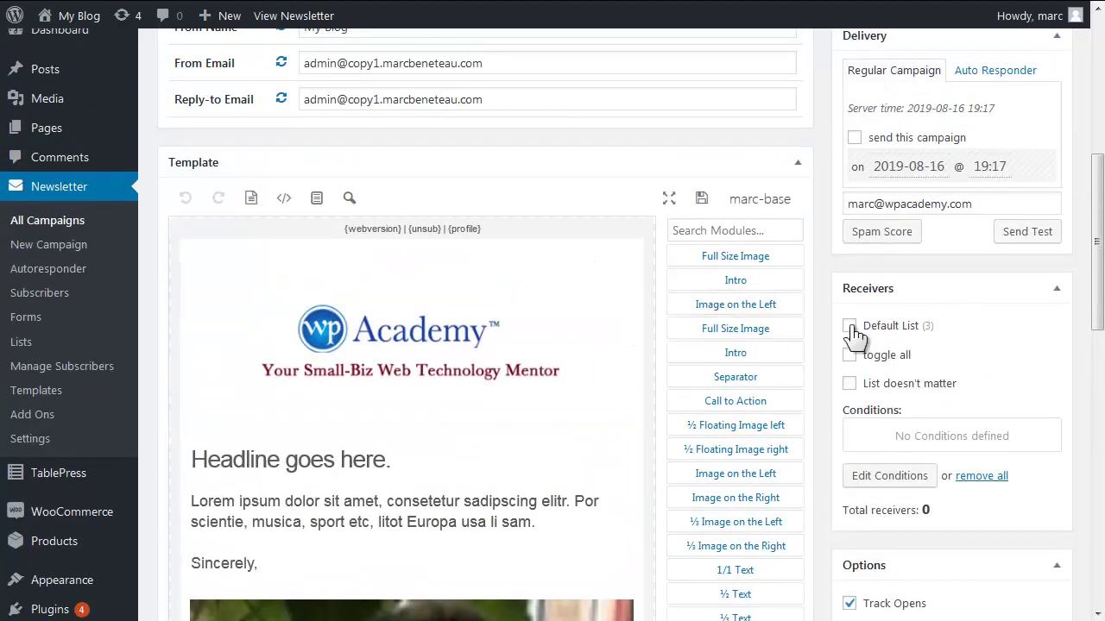
{"action": "scroll", "coordinate": [897, 354], "scroll_direction": "down", "scroll_amount": 3}
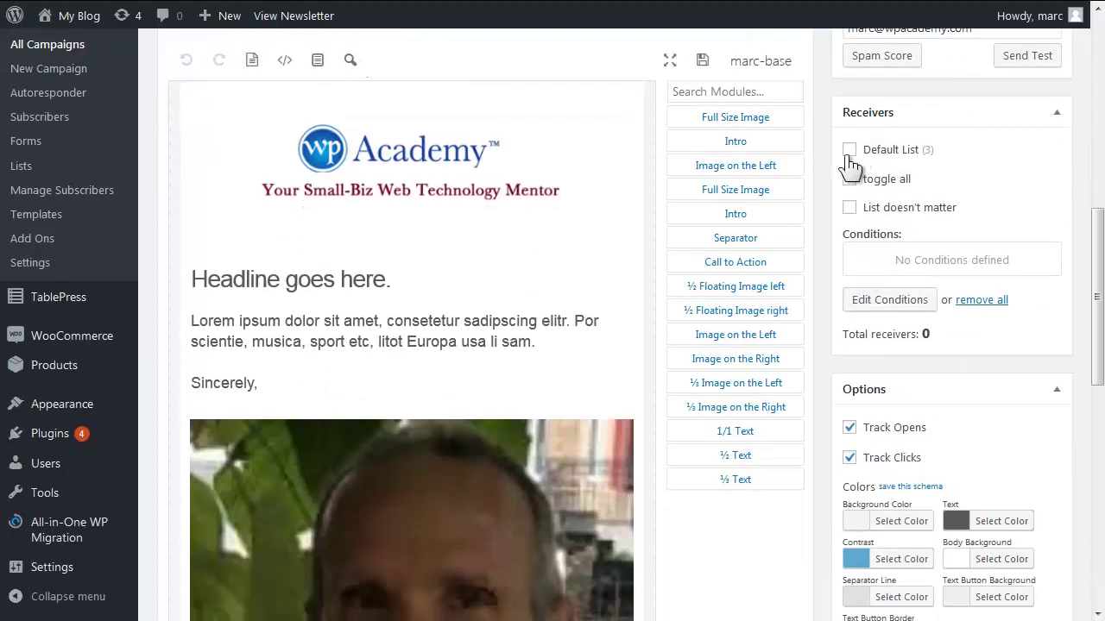
{"action": "scroll", "coordinate": [872, 223], "scroll_direction": "up", "scroll_amount": 6}
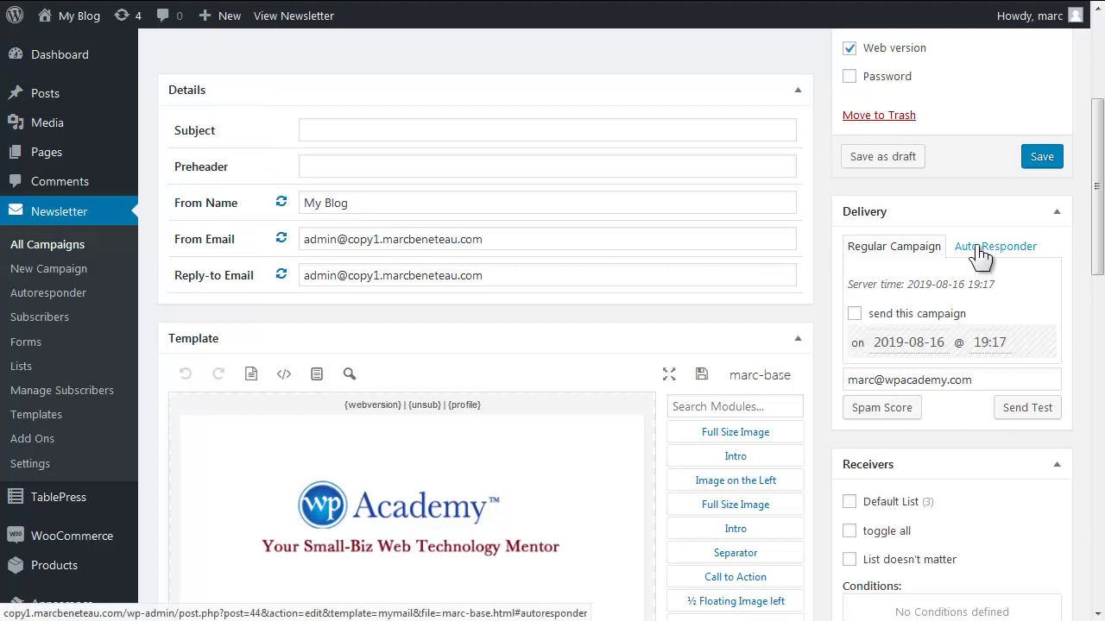
Keep Regular Campaign delivery and tick 'send this campaign' for 2019-08-16 at 19:17
{"action": "left_click", "coordinate": [981, 250]}
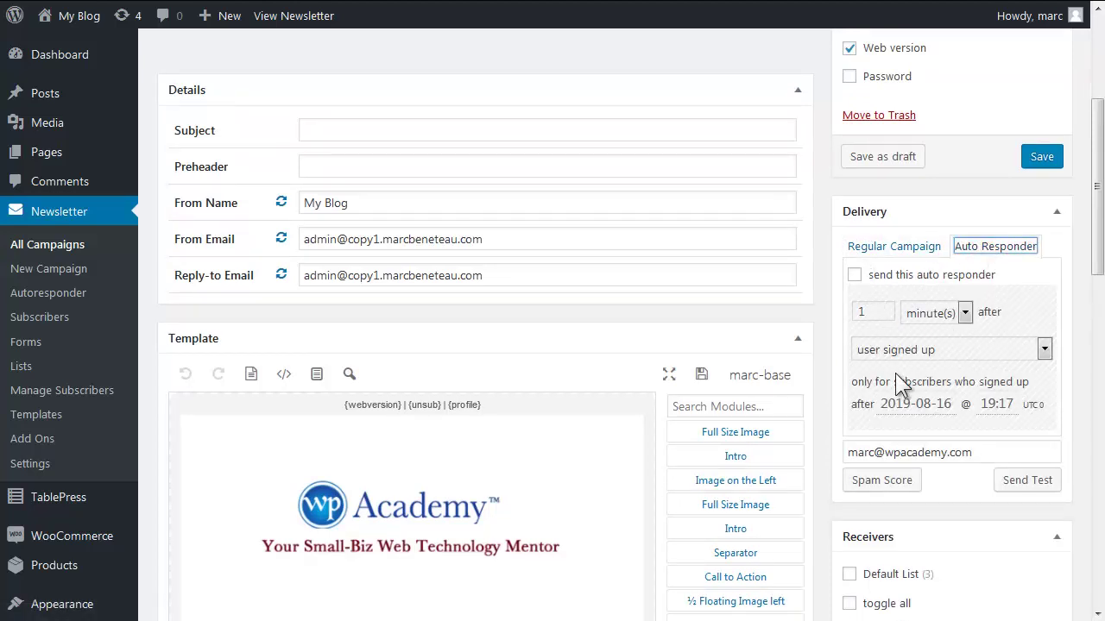
{"action": "left_click", "coordinate": [868, 249]}
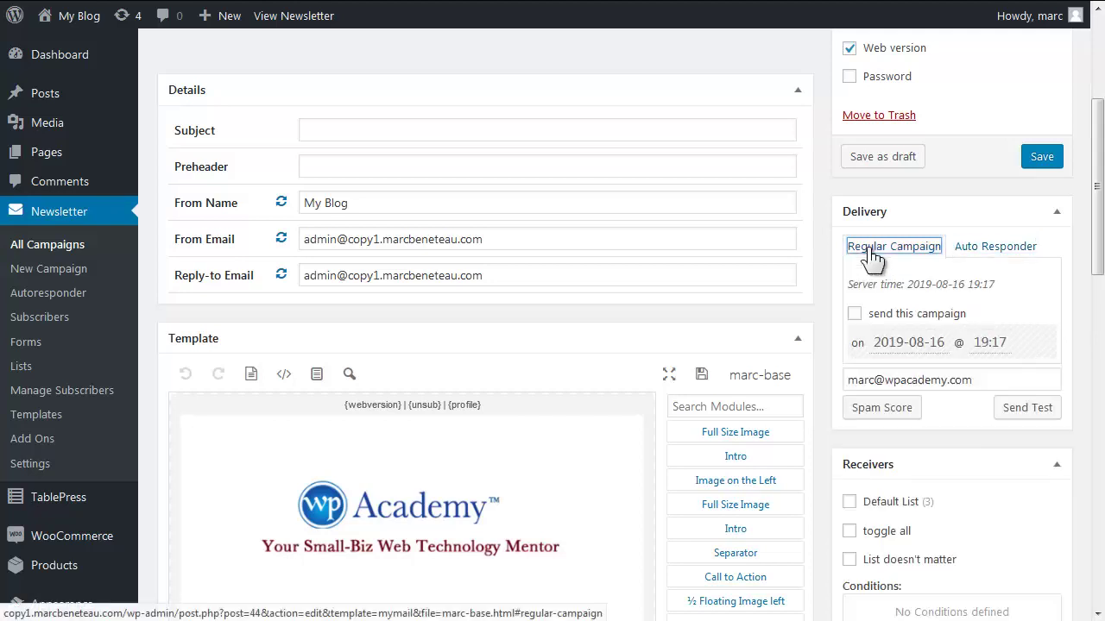
{"action": "left_click", "coordinate": [855, 314]}
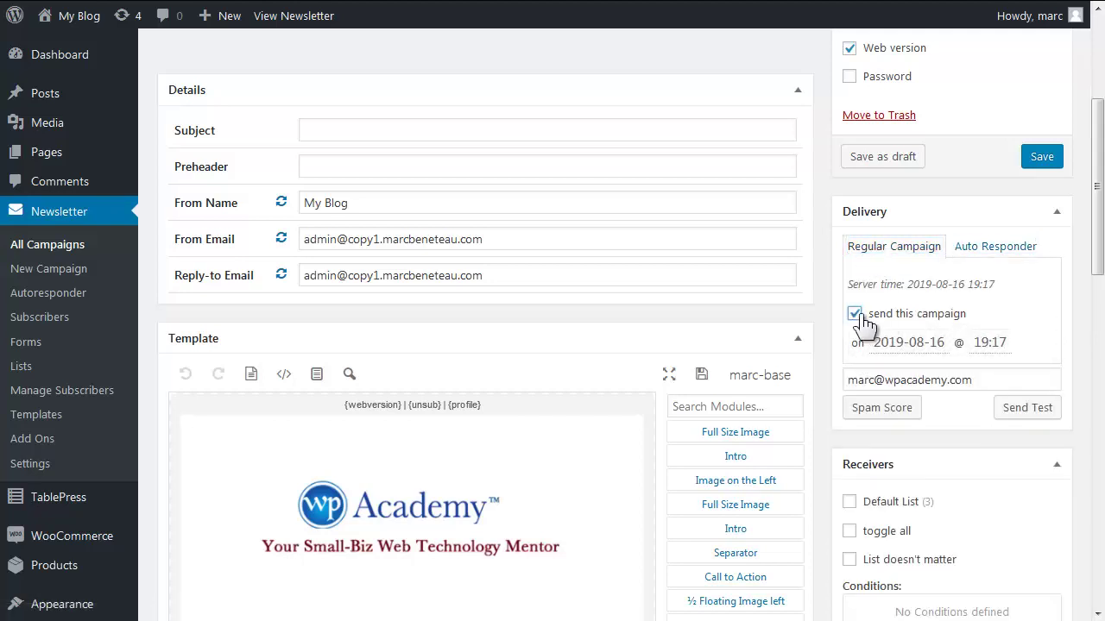
Try dragging a full-size image block into the newsletter body
{"action": "scroll", "coordinate": [575, 436], "scroll_direction": "down", "scroll_amount": 1}
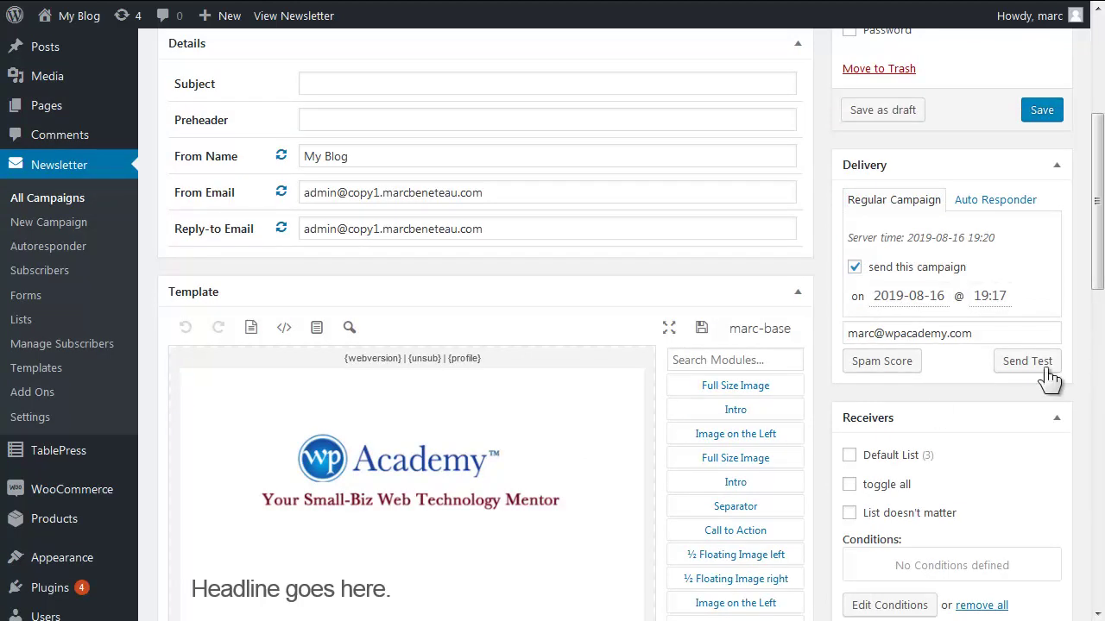
{"action": "scroll", "coordinate": [1101, 298], "scroll_direction": "down", "scroll_amount": 1}
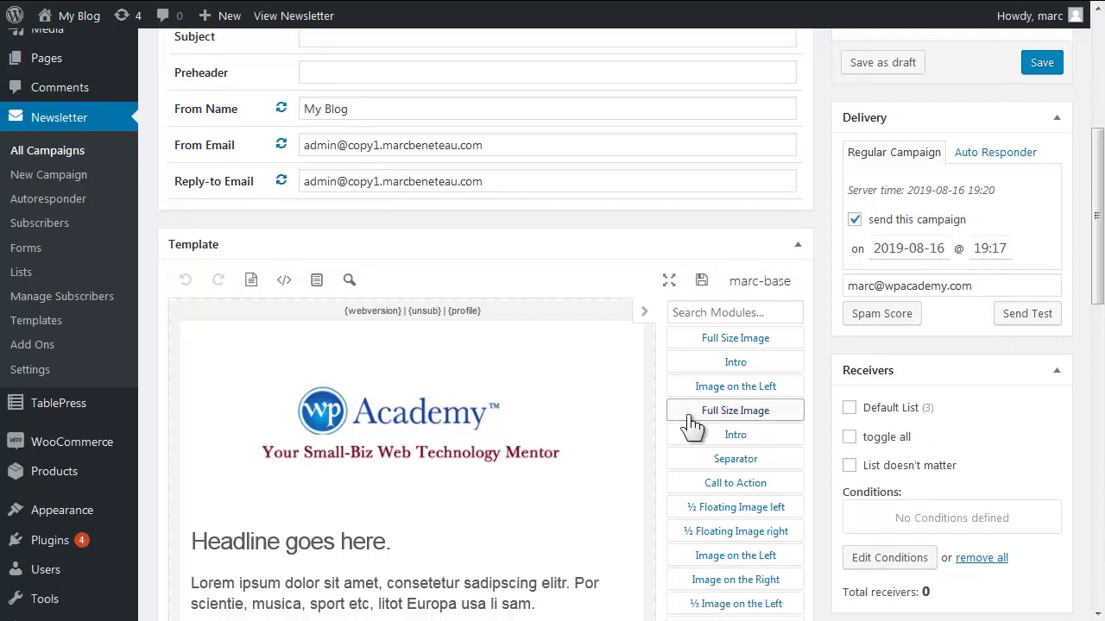
{"action": "left_click_drag", "start_coordinate": [717, 410], "coordinate": [656, 423]}
{"action": "scroll", "coordinate": [656, 423], "scroll_direction": "down", "scroll_amount": 2}
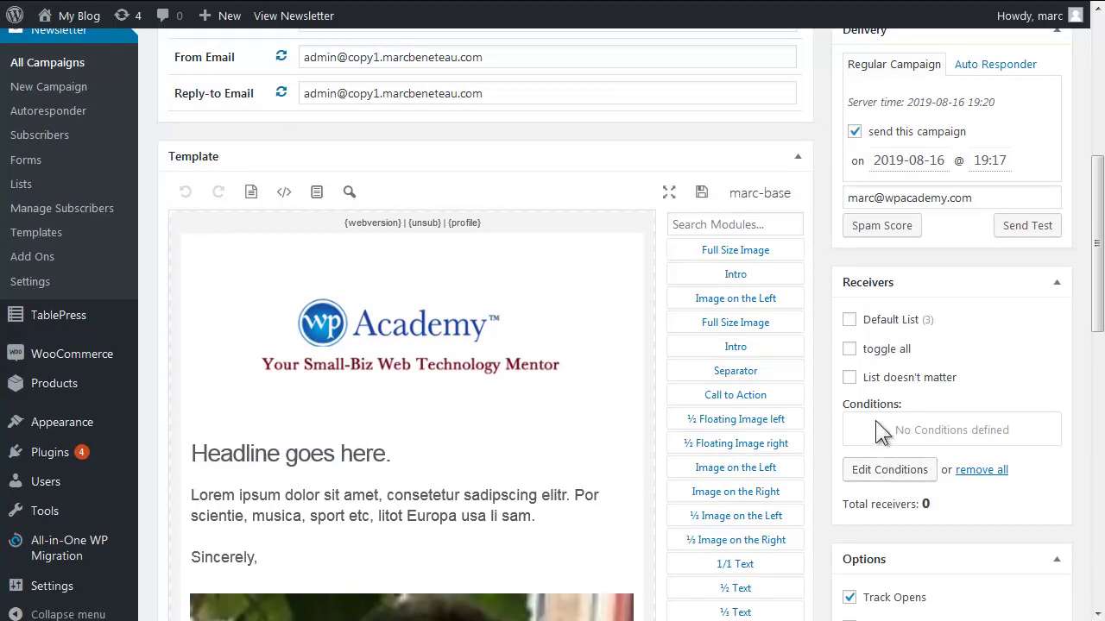
Add a first receiver condition and browse its field list down to the Campaign related options
{"action": "left_click", "coordinate": [892, 471]}
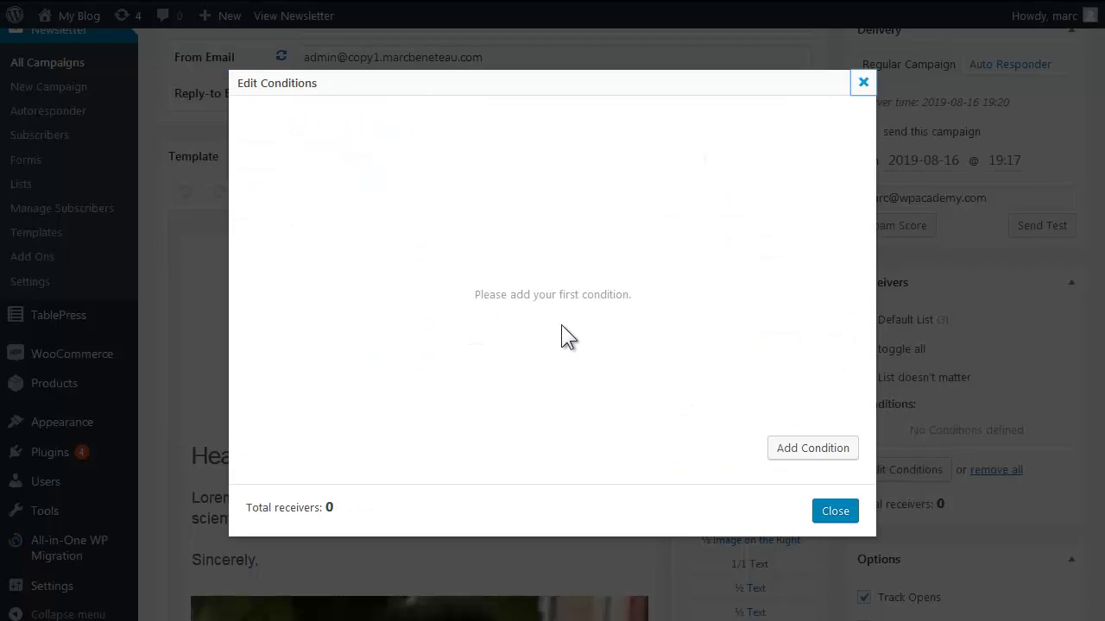
{"action": "left_click", "coordinate": [815, 453]}
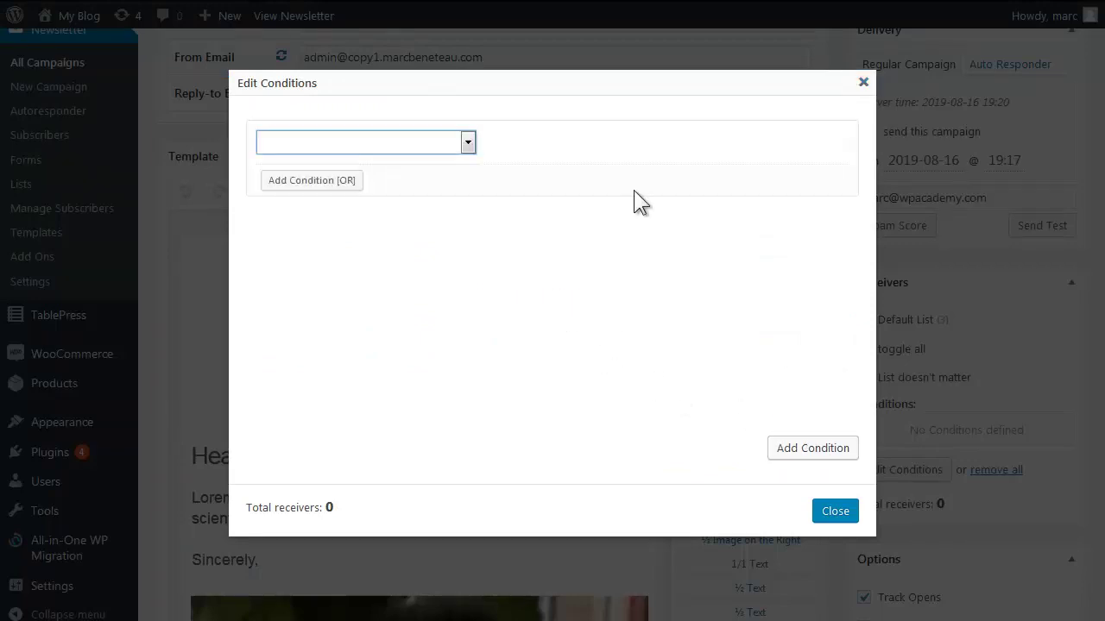
{"action": "left_click", "coordinate": [469, 142]}
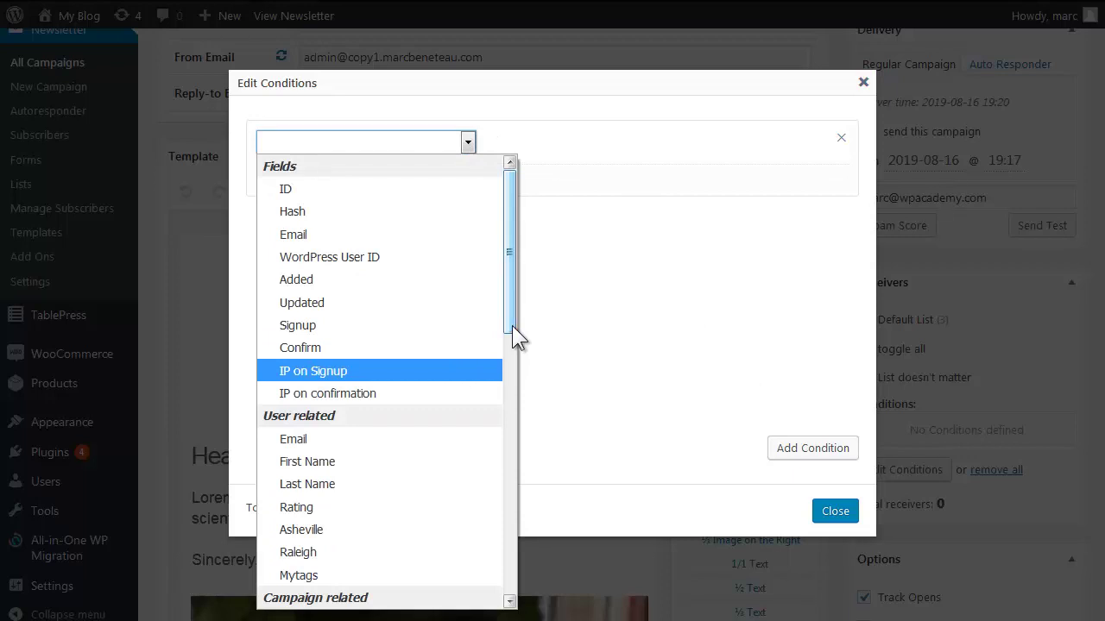
{"action": "left_click_drag", "start_coordinate": [512, 325], "coordinate": [507, 467]}
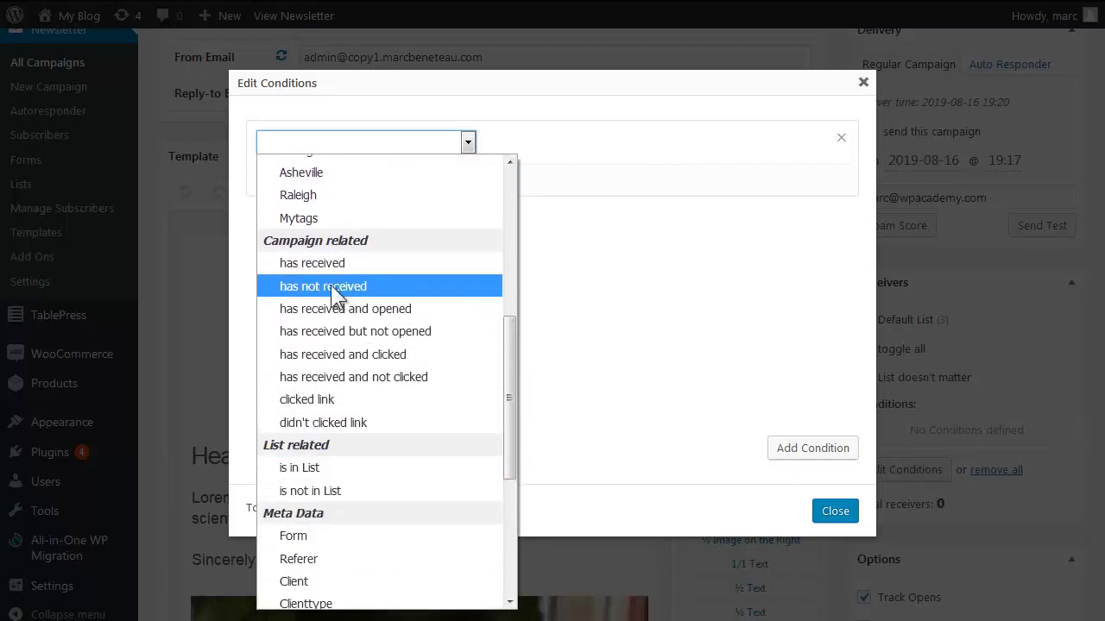